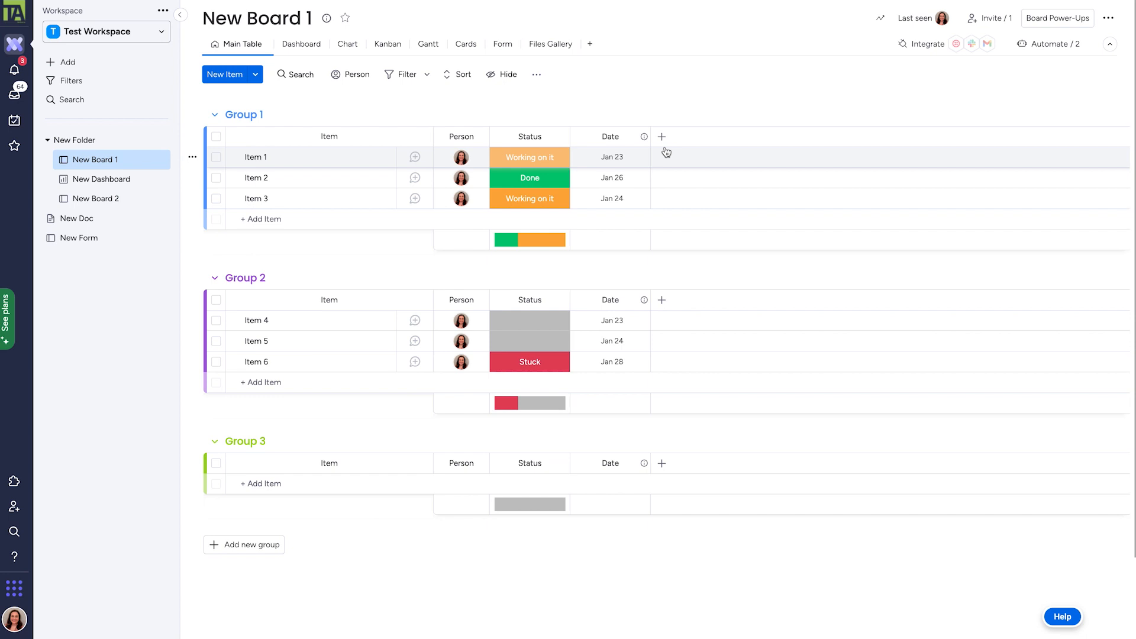
Set the top item's status to Completed and give the first two items label 1 and label 2.
left_click(663, 138)
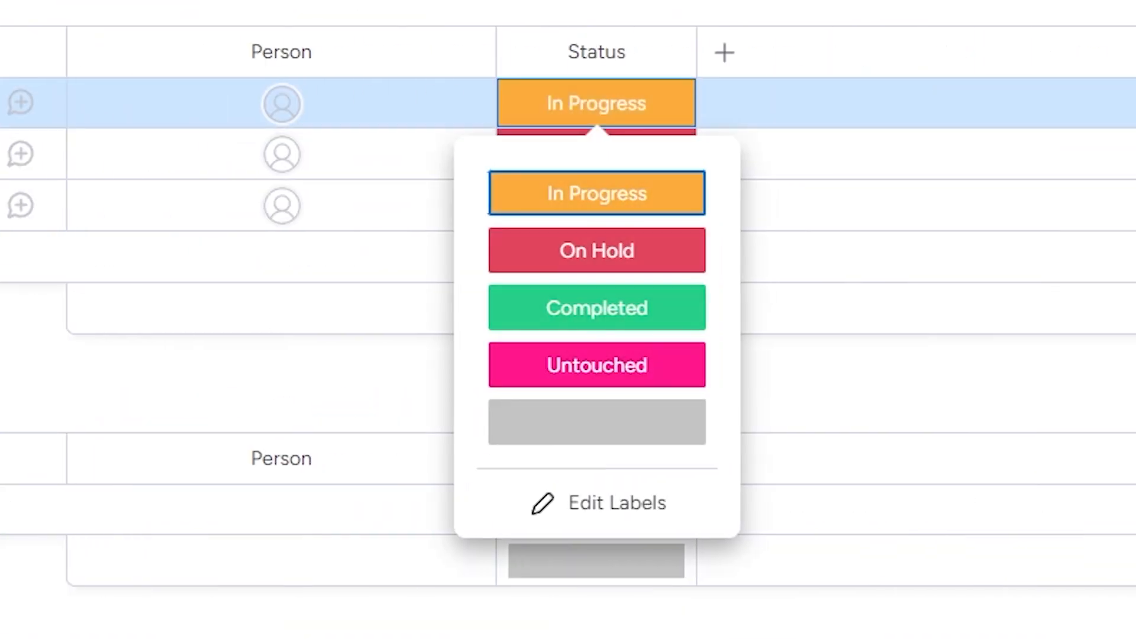
left_click(597, 308)
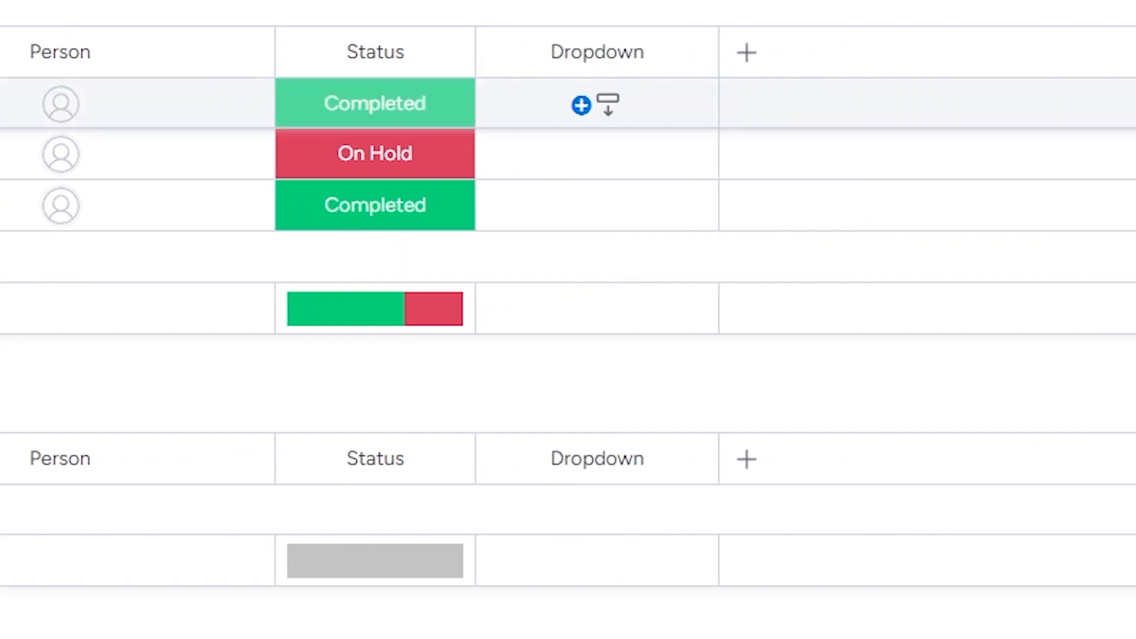
left_click(597, 104)
left_click(532, 201)
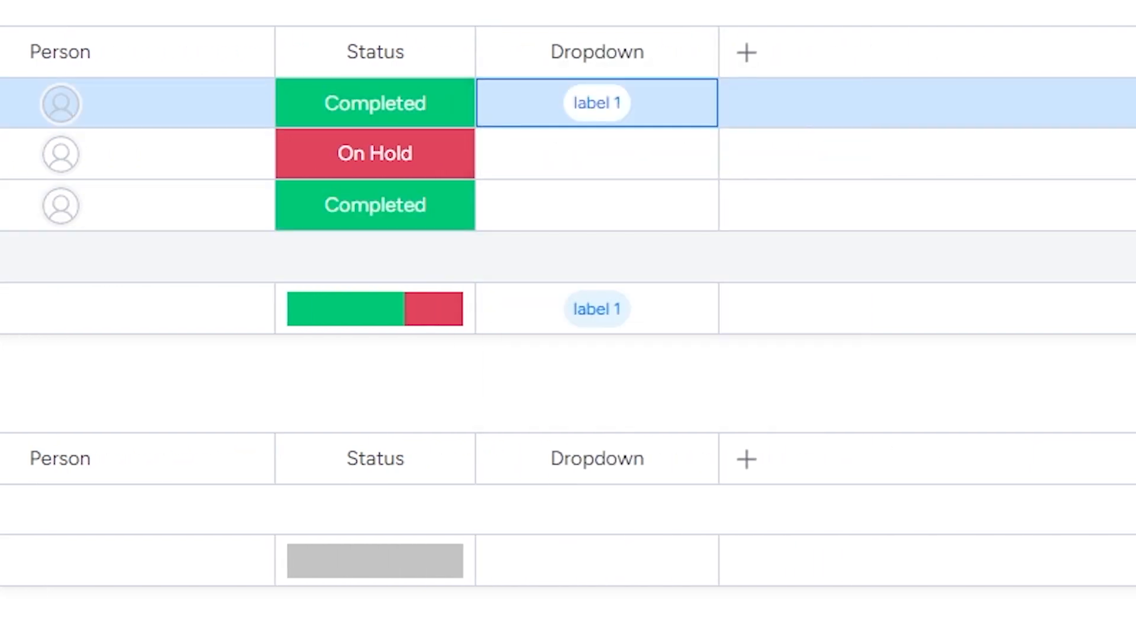
left_click(597, 153)
left_click(533, 321)
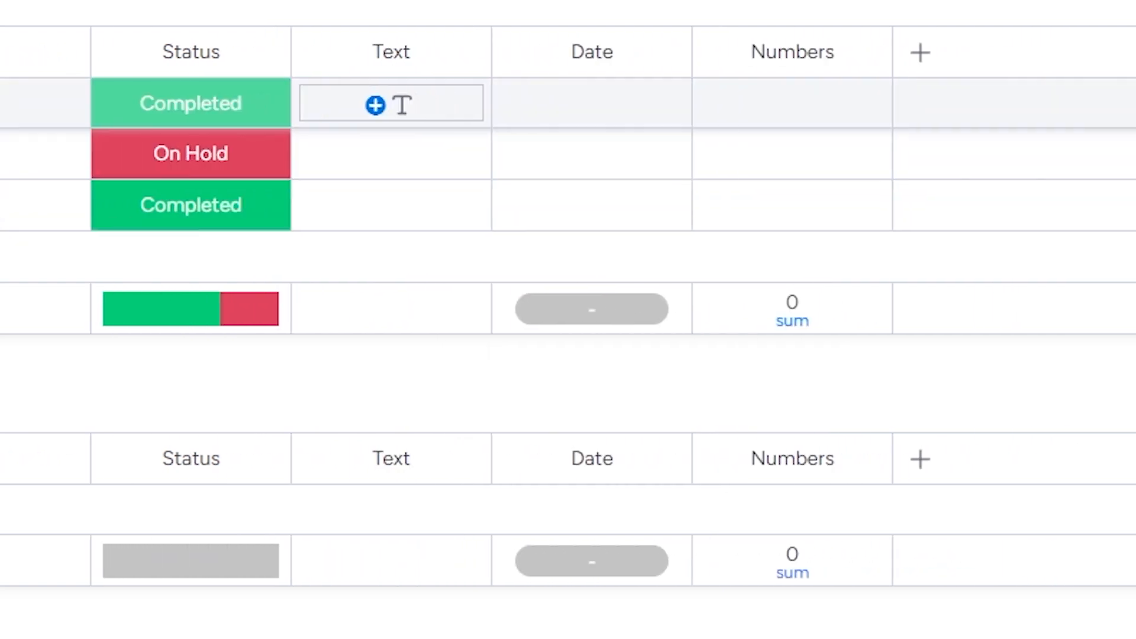
Enter 'blah blah blah' in the first item's Text cell and date it Mar 7.
left_click(346, 104)
type("blah blah blah")
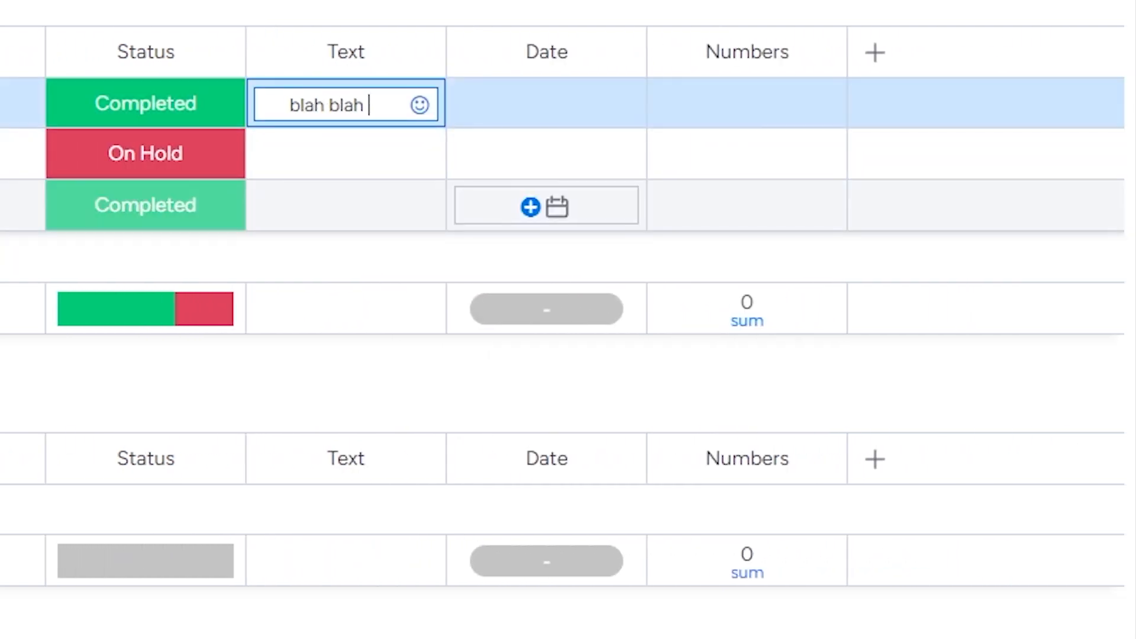
key("Return")
left_click(547, 105)
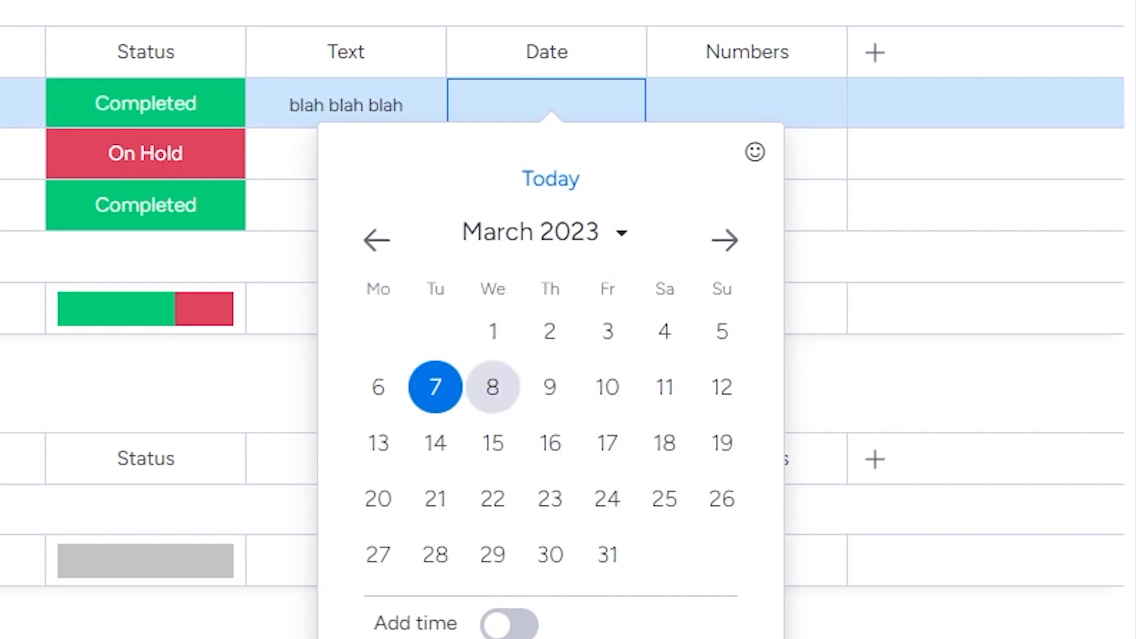
left_click(436, 387)
Give the first item a Numbers value of 100 and assign the suggested person.
left_click(746, 104)
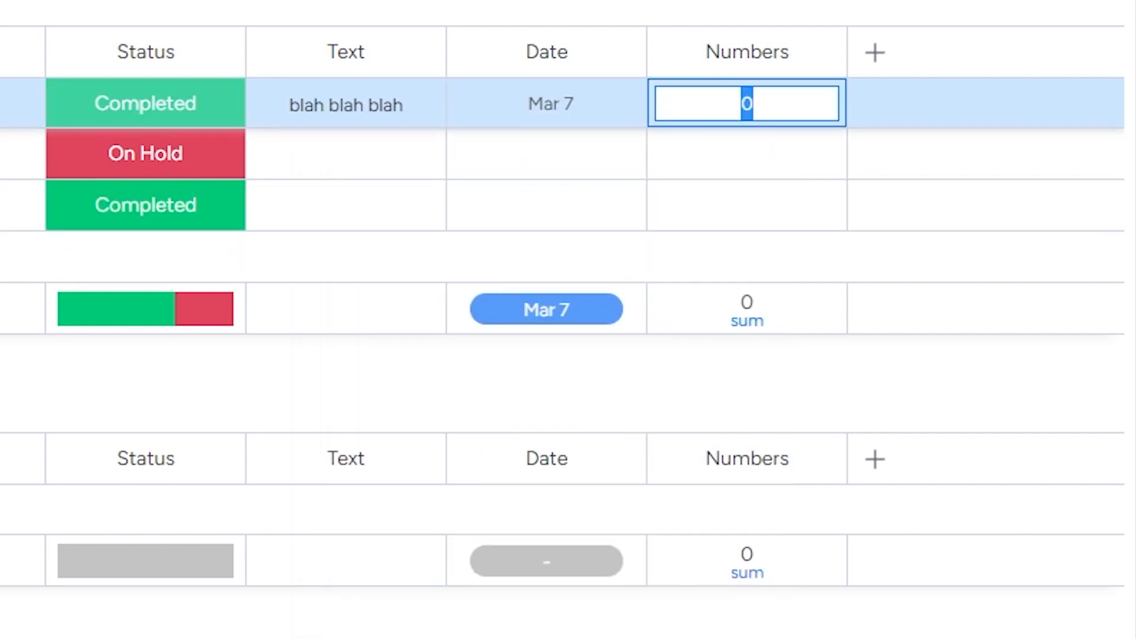
type("100")
key("Return")
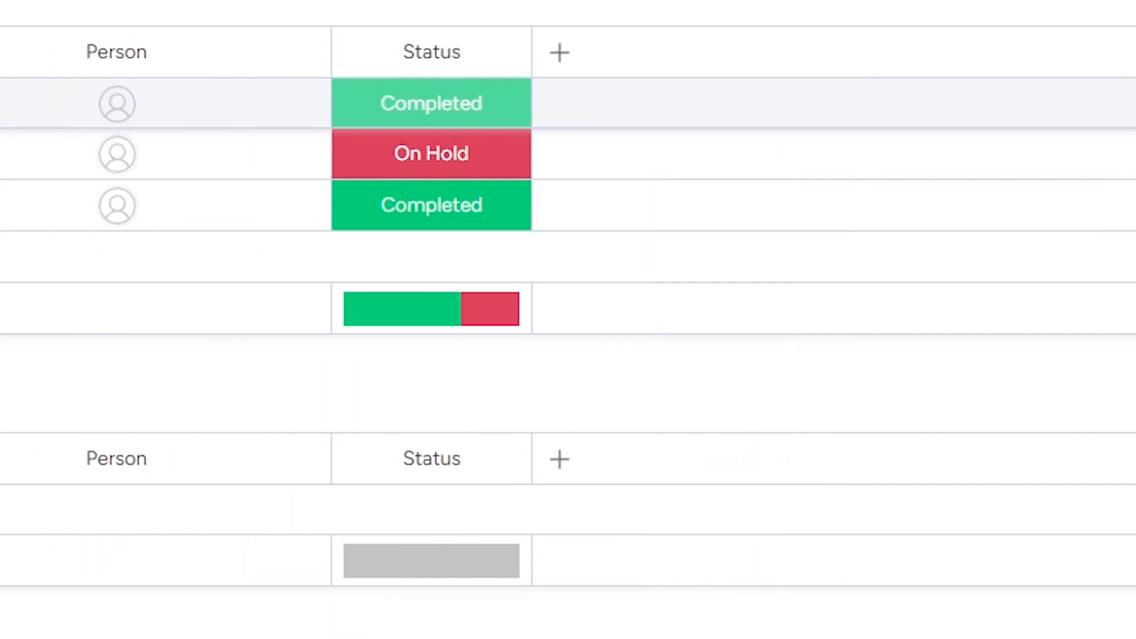
left_click(558, 104)
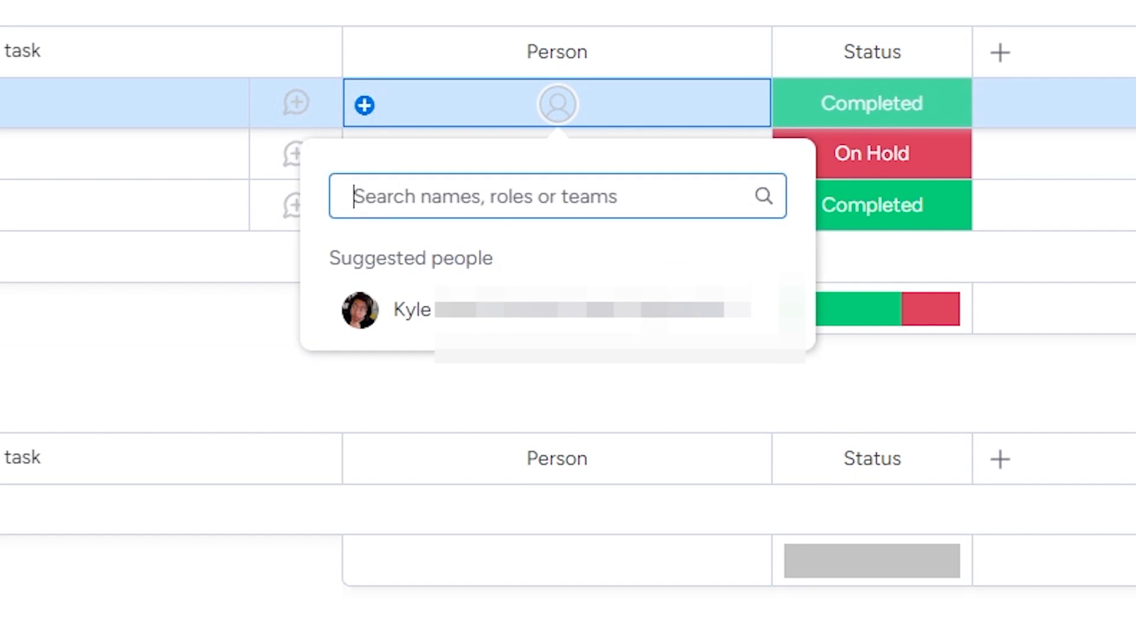
left_click(414, 310)
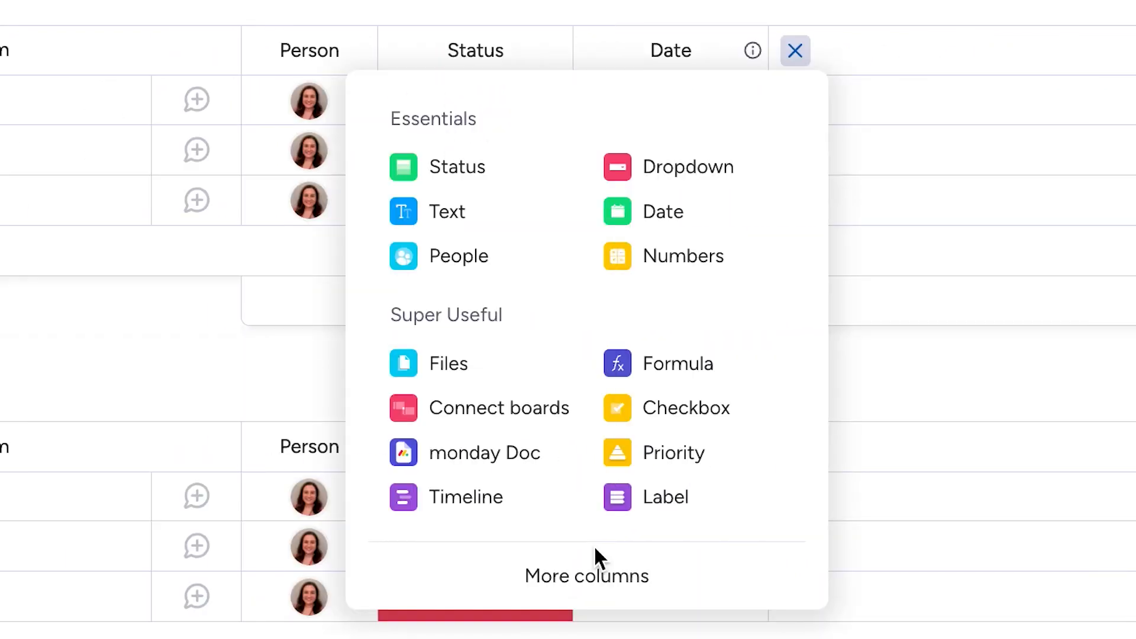
Open Column Center via More columns and scroll through its Featured, Essentials and Super Useful types.
left_click(581, 576)
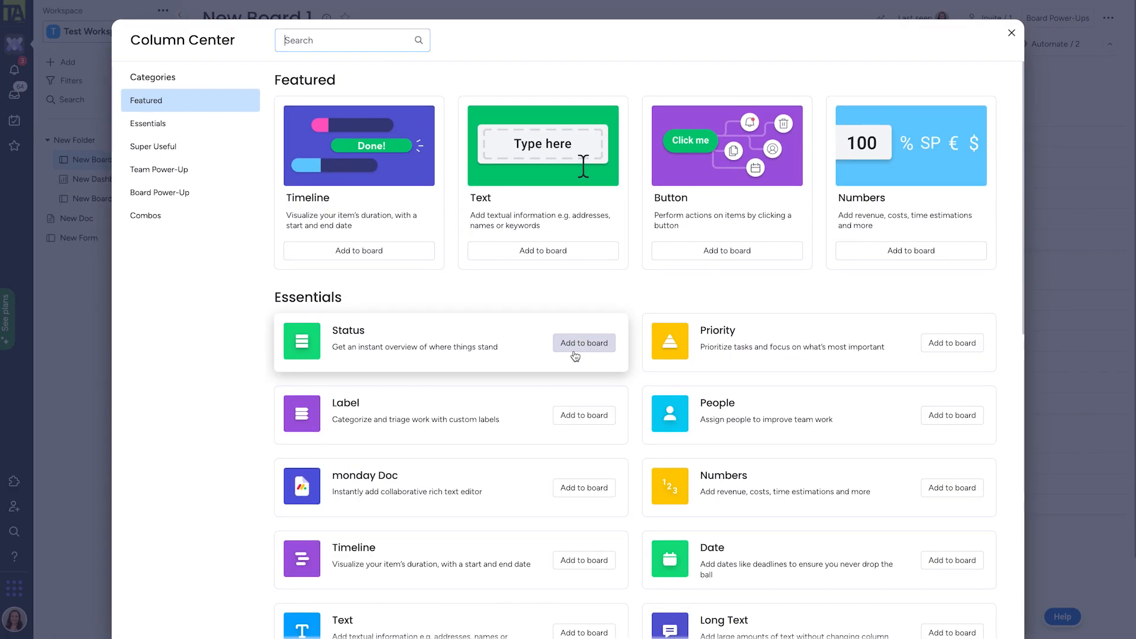
scroll(645, 373, "down", 5)
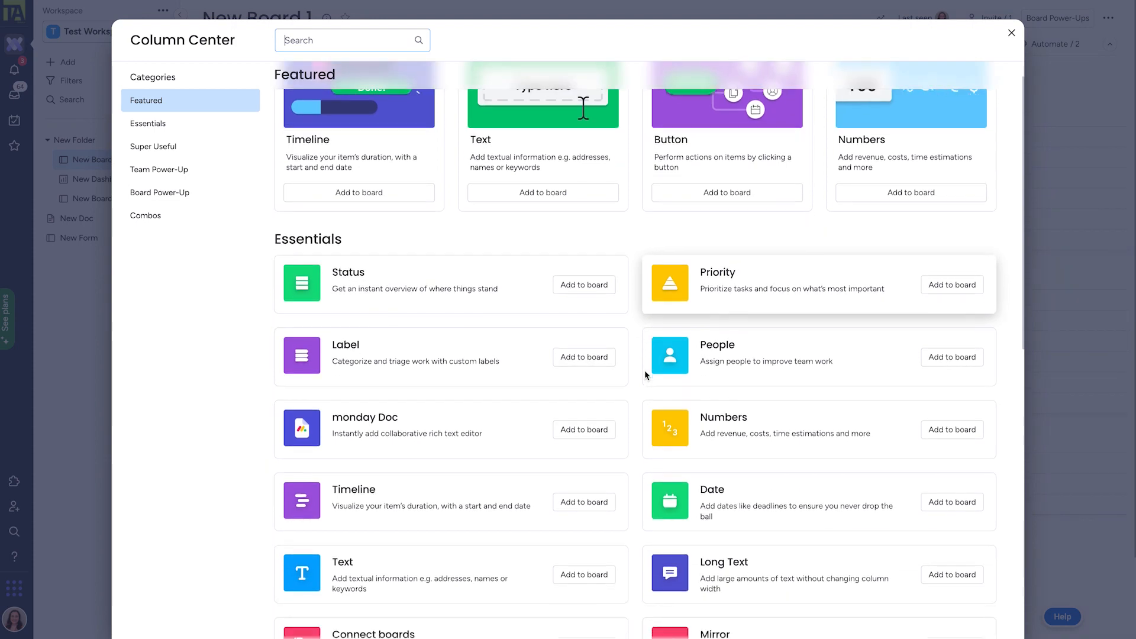
scroll(645, 375, "down", 3)
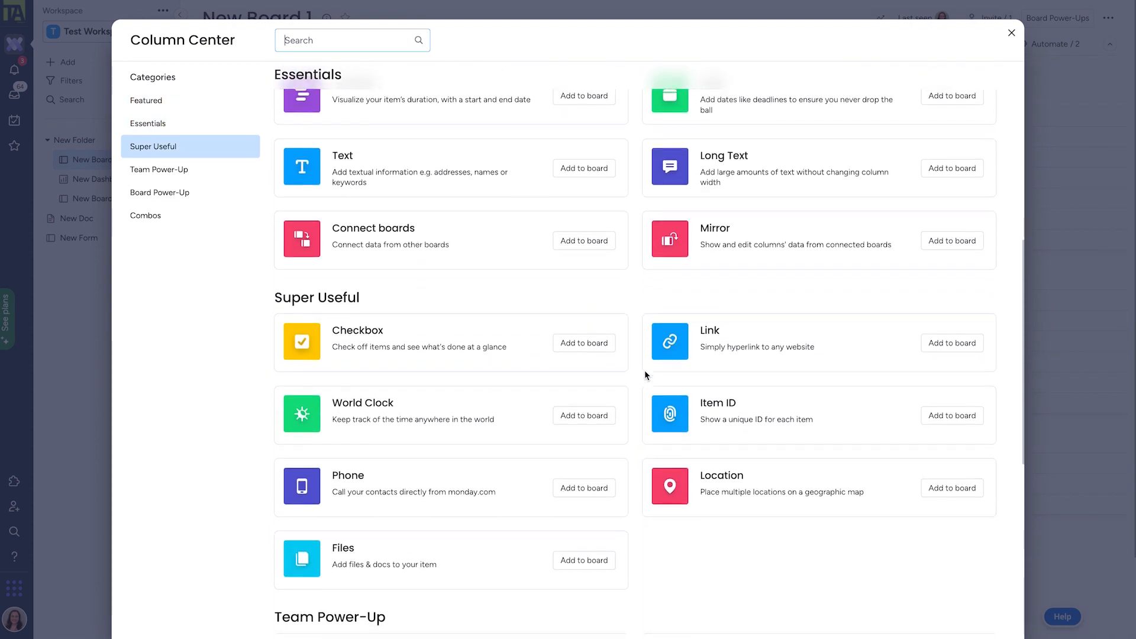
scroll(645, 371, "down", 3)
scroll(645, 370, "up", 4)
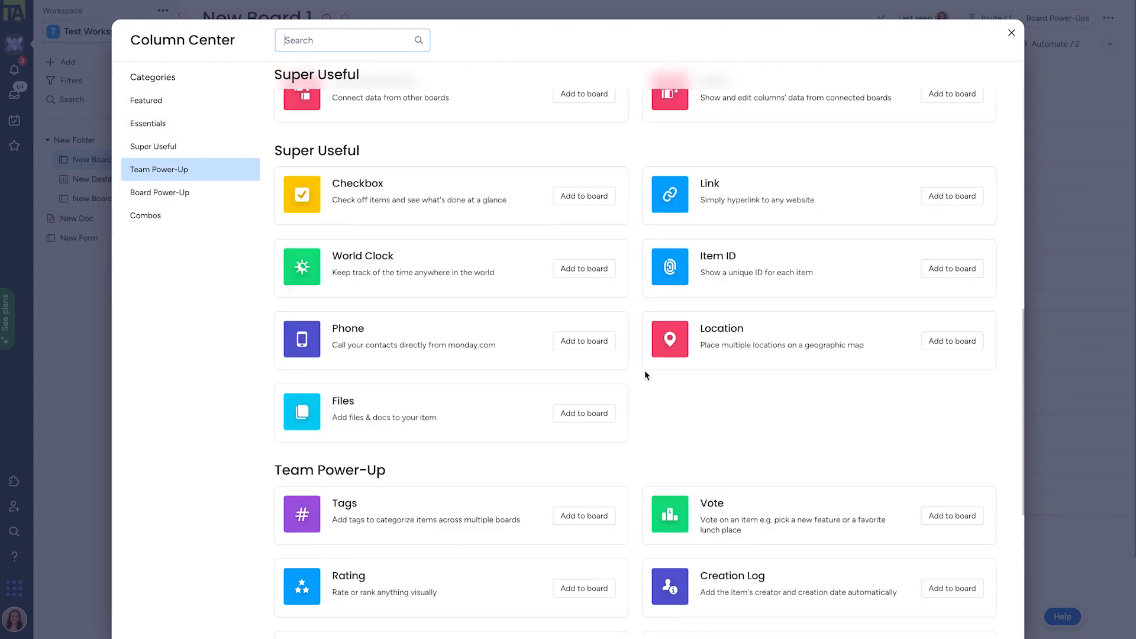
scroll(646, 377, "up", 4)
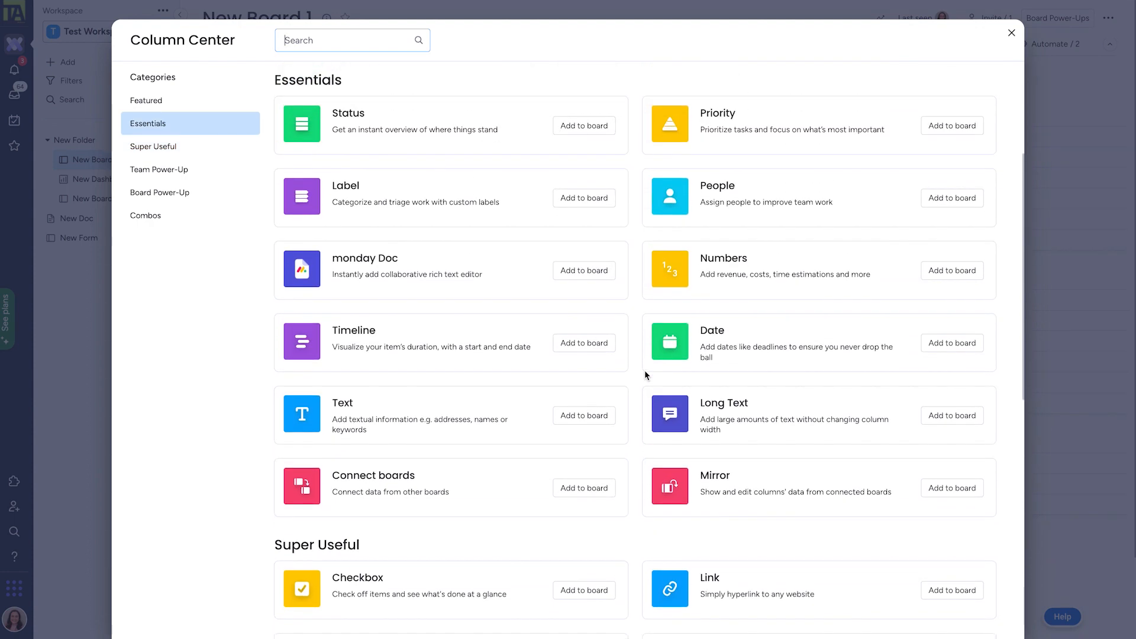
scroll(644, 371, "up", 1)
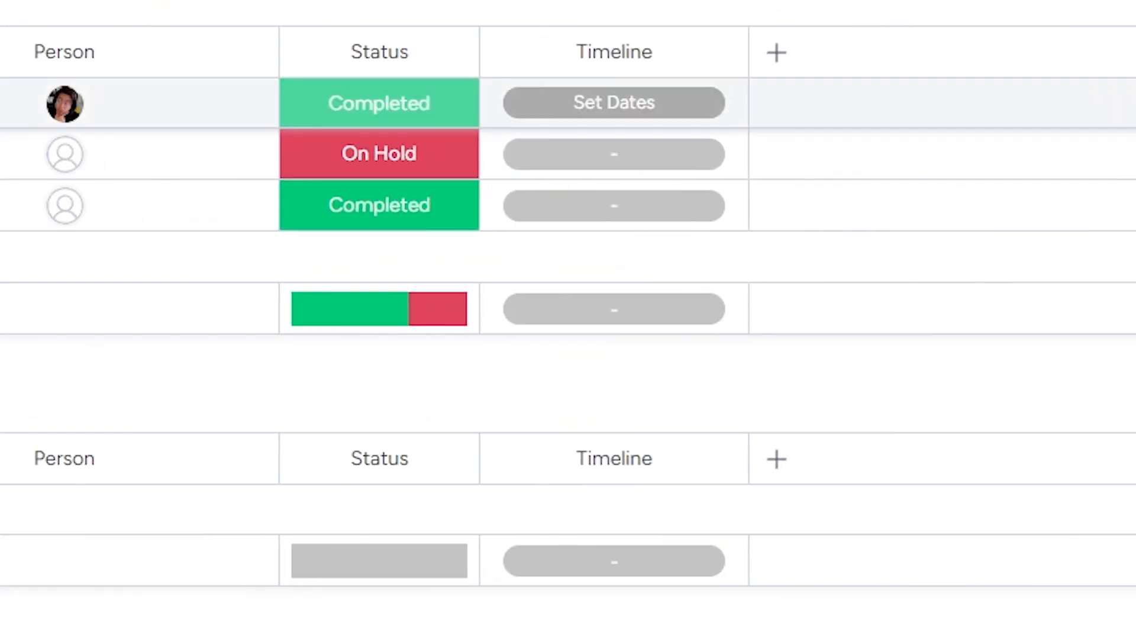
Set the first item's Timeline to Mar 6 - 8.
left_click(614, 103)
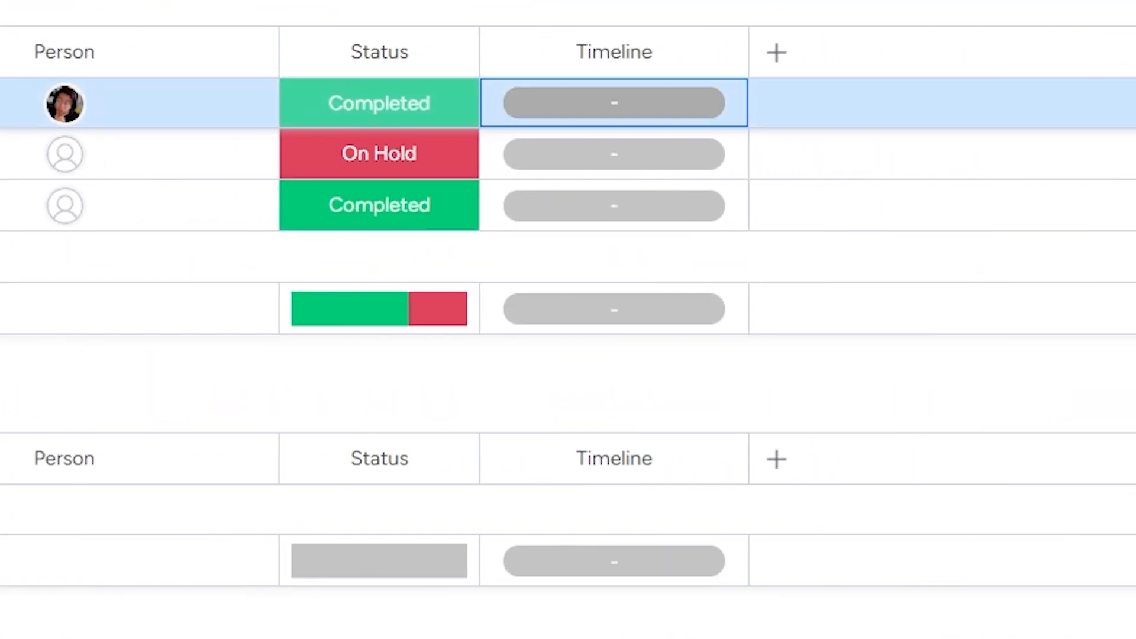
left_click(221, 395)
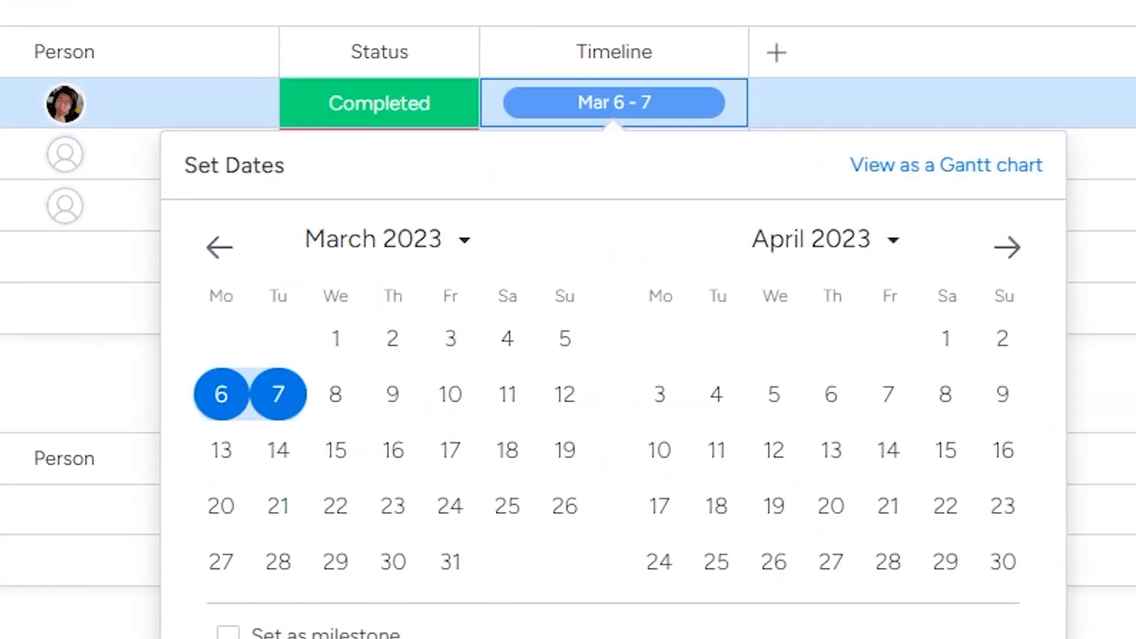
left_click(335, 395)
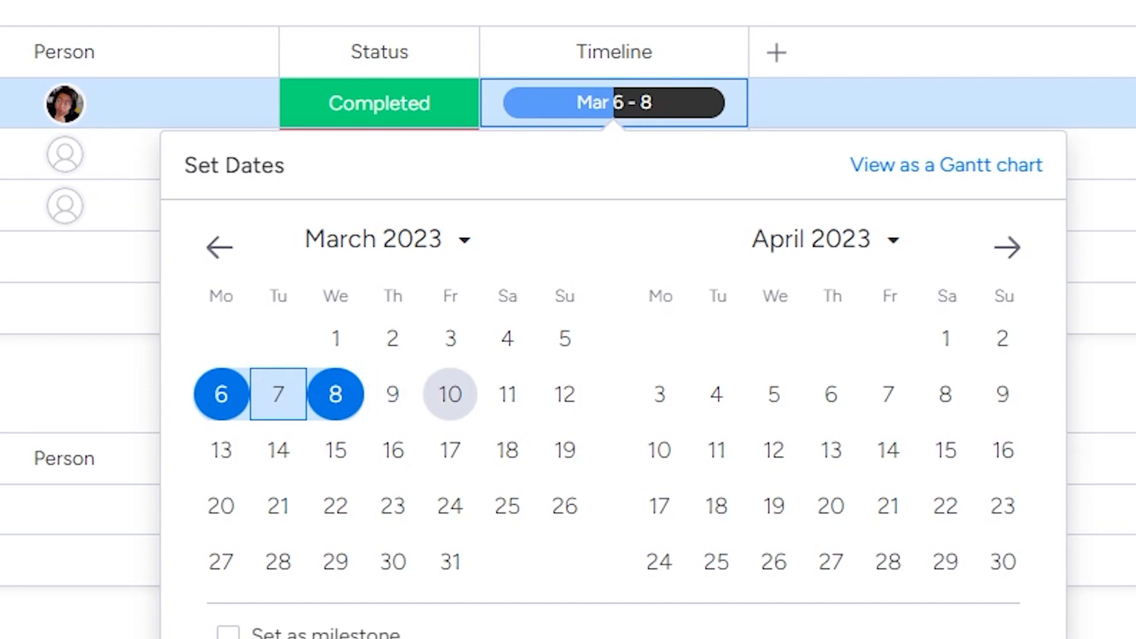
left_click(1102, 387)
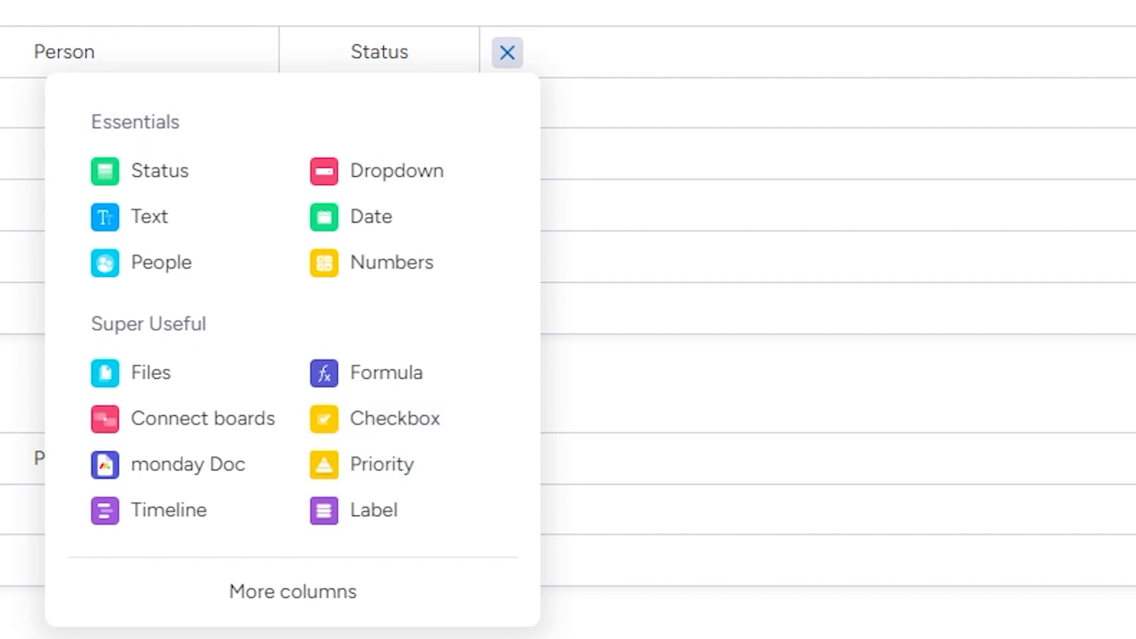
Add a Checkbox column and tick the first and third items.
left_click(379, 419)
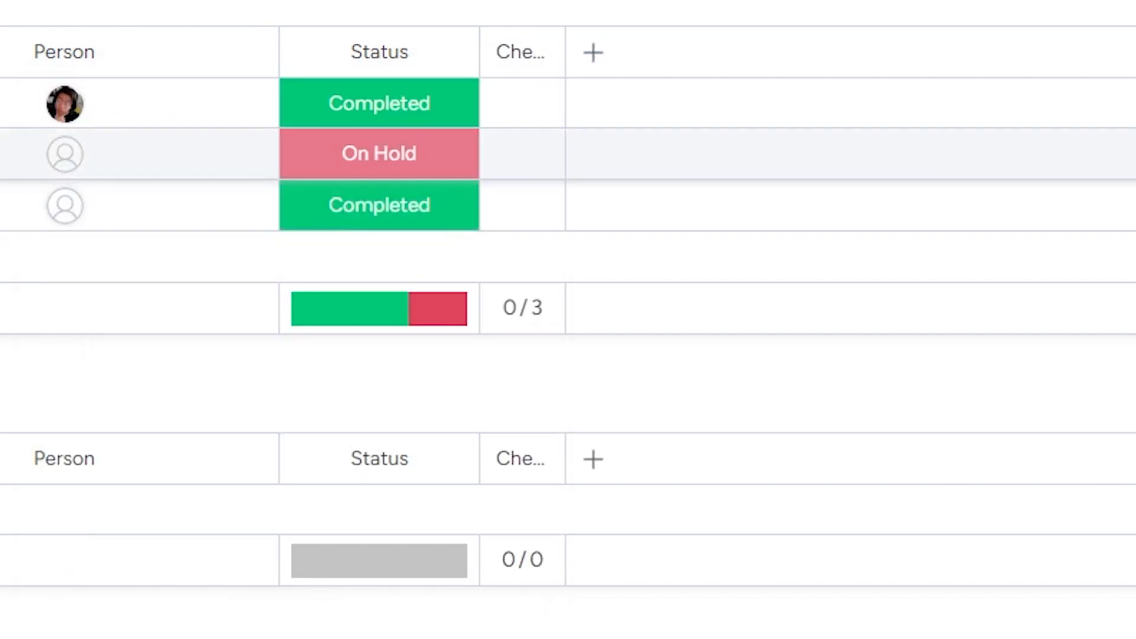
left_click(522, 104)
left_click(522, 205)
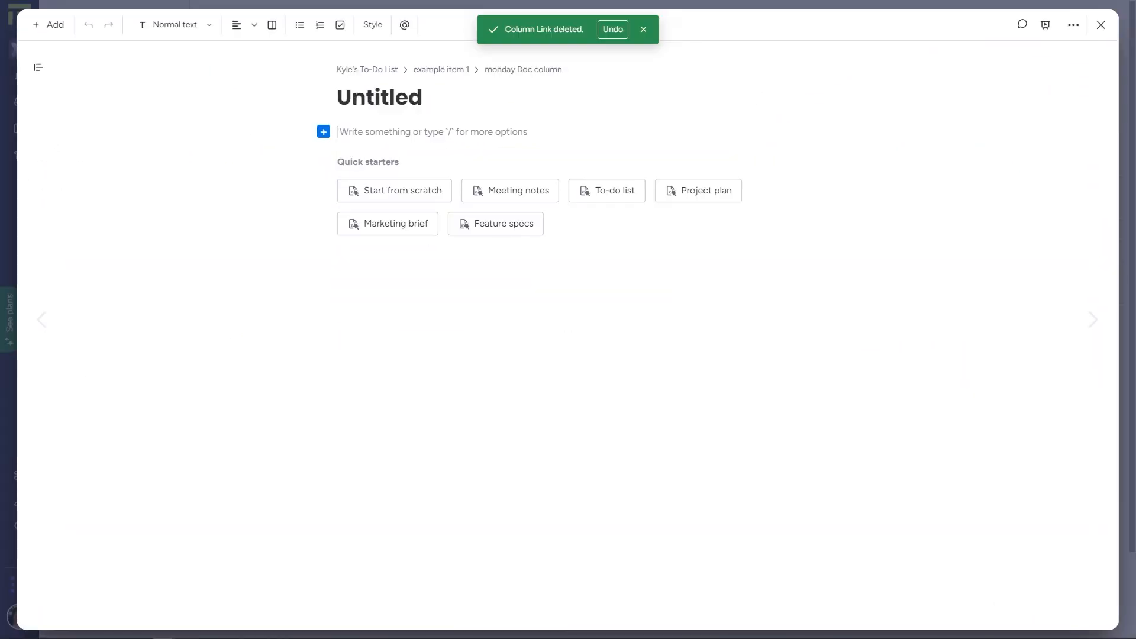
Apply the Meeting notes template to the item's doc and insert a board with /board.
mouse_move(495, 223)
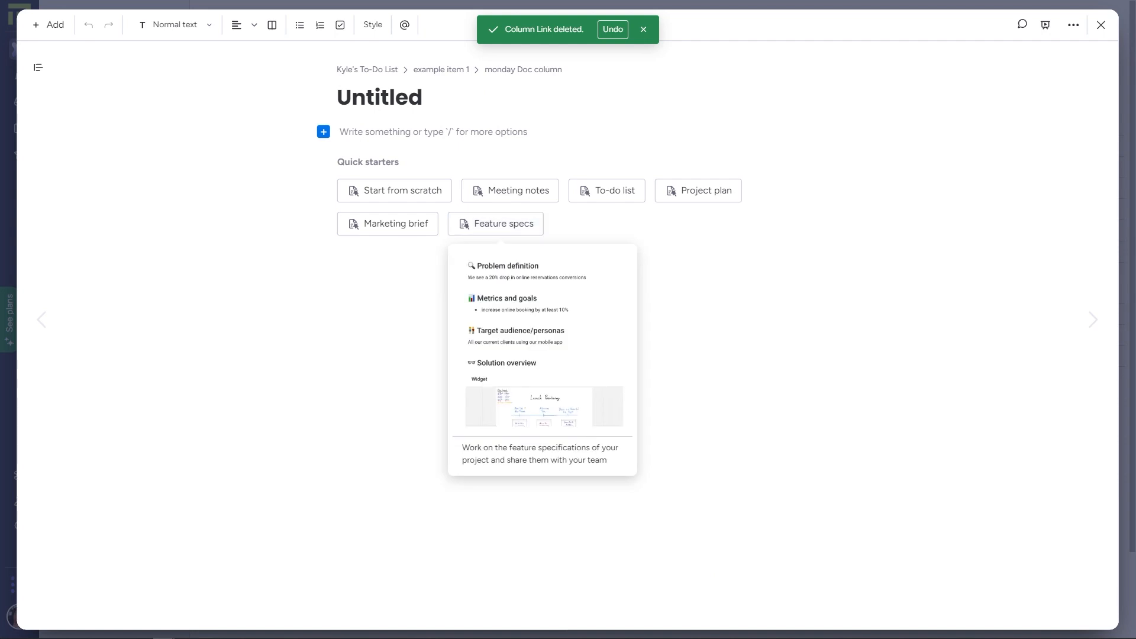
left_click(510, 190)
type("/board")
key("Return")
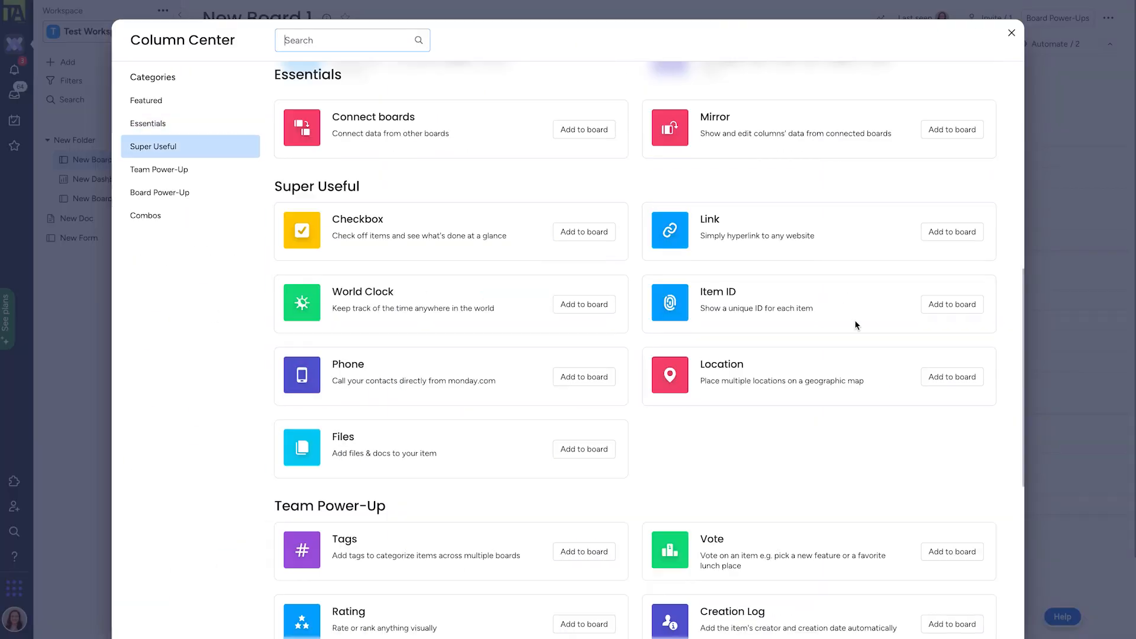
scroll(855, 323, "down", 6)
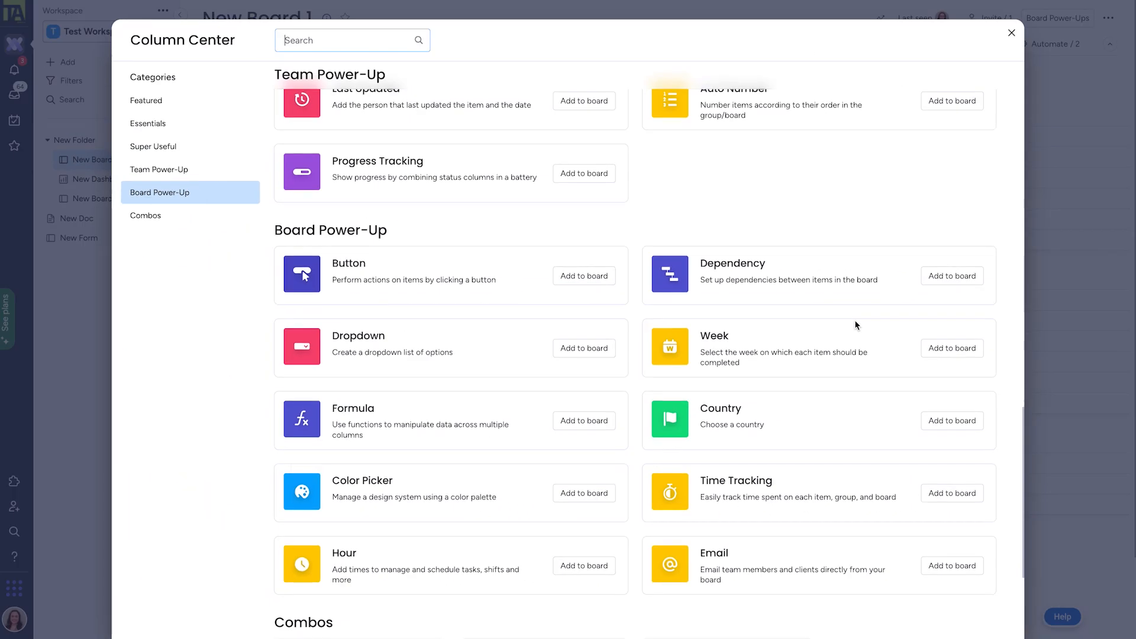
Add a Numbers column after Date and start renaming its header.
scroll(855, 319, "down", 3)
scroll(855, 322, "down", 2)
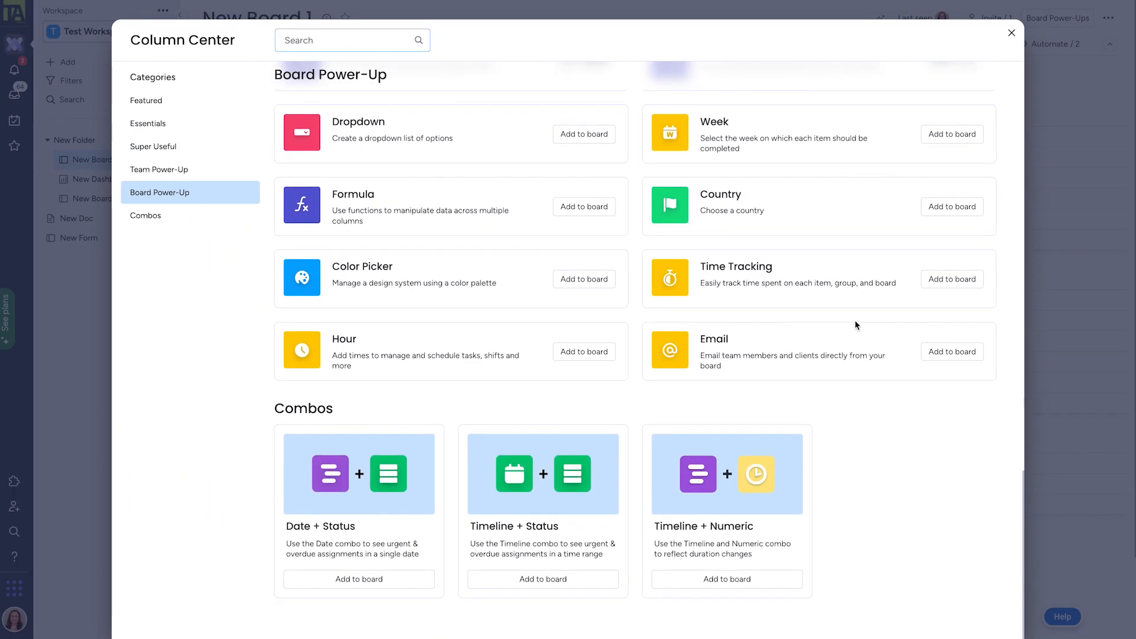
scroll(854, 320, "up", 10)
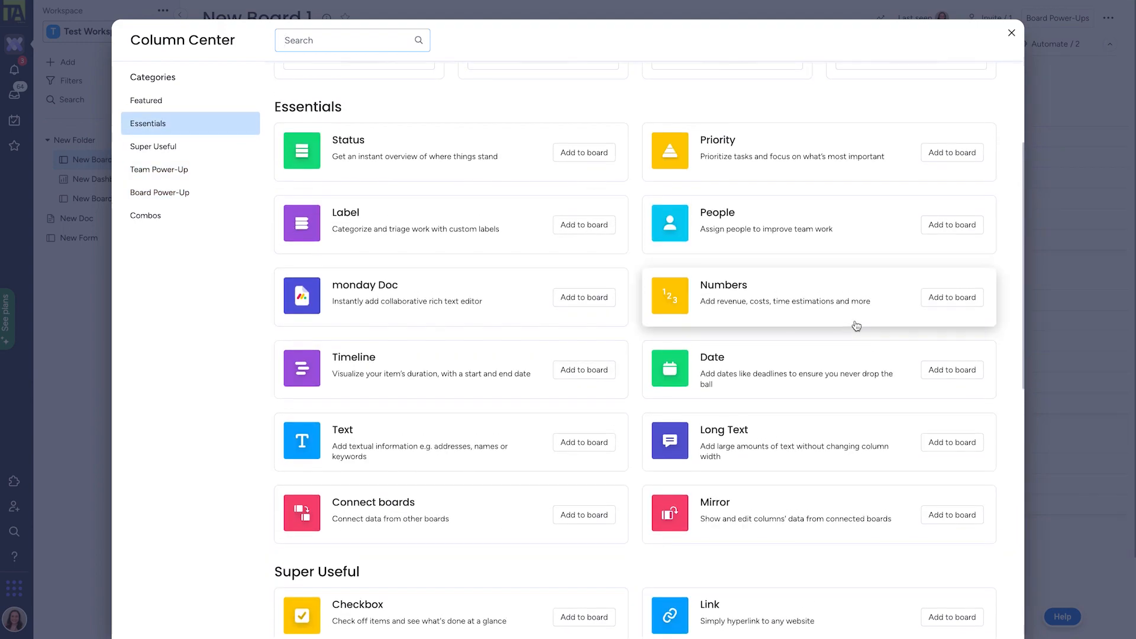
left_click(967, 297)
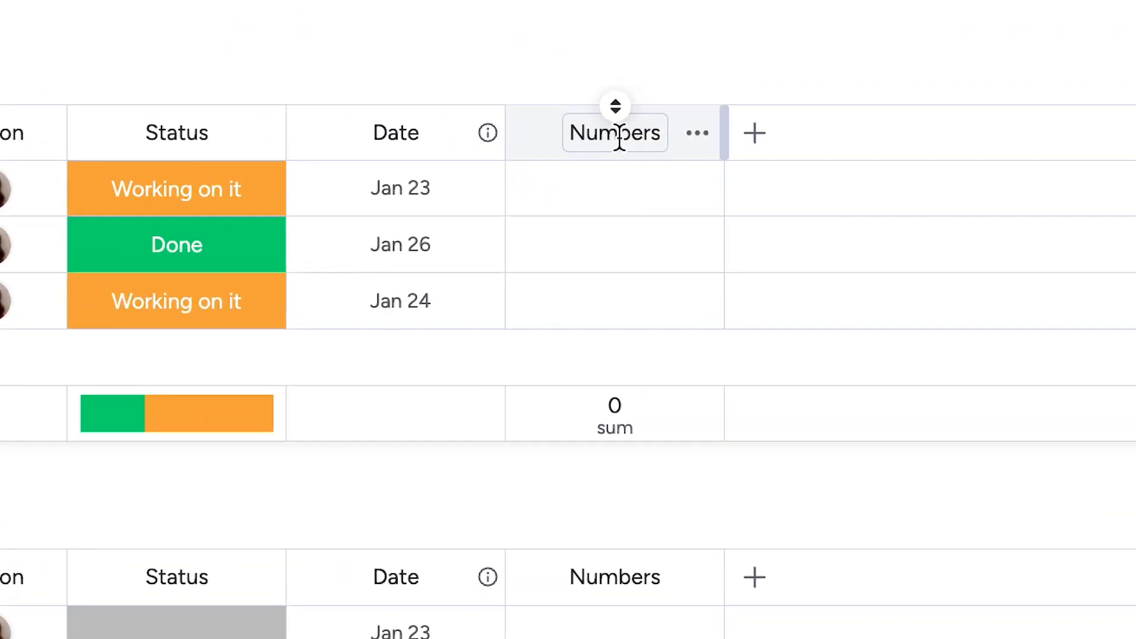
left_click(694, 138)
key("BackSpace")
key("BackSpace")
key("BackSpace")
key("BackSpace")
key("BackSpace")
key("BackSpace")
key("BackSpace")
Name the column Price and enter Prices of 100 for Item 1 and 200 for Item 2.
type("Price")
key("Return")
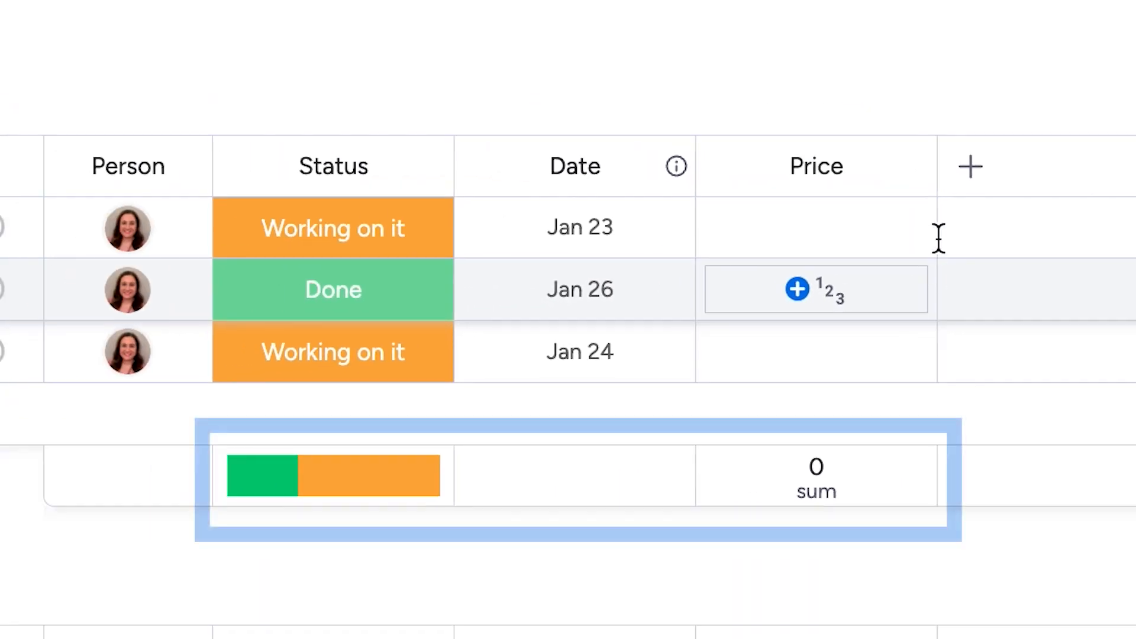
left_click(875, 224)
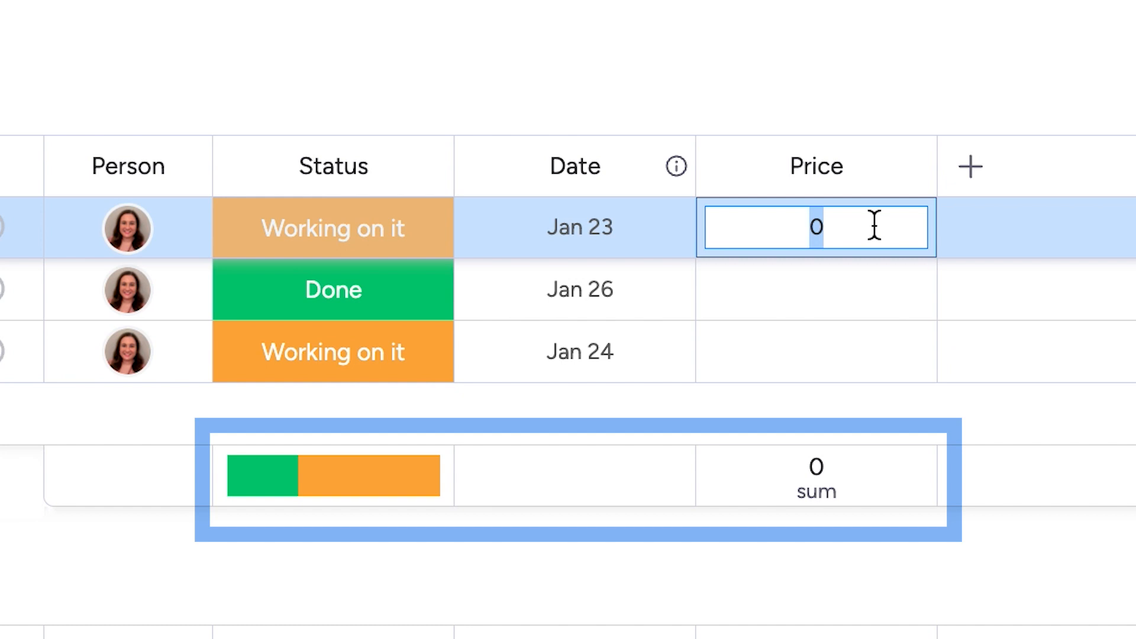
type("100")
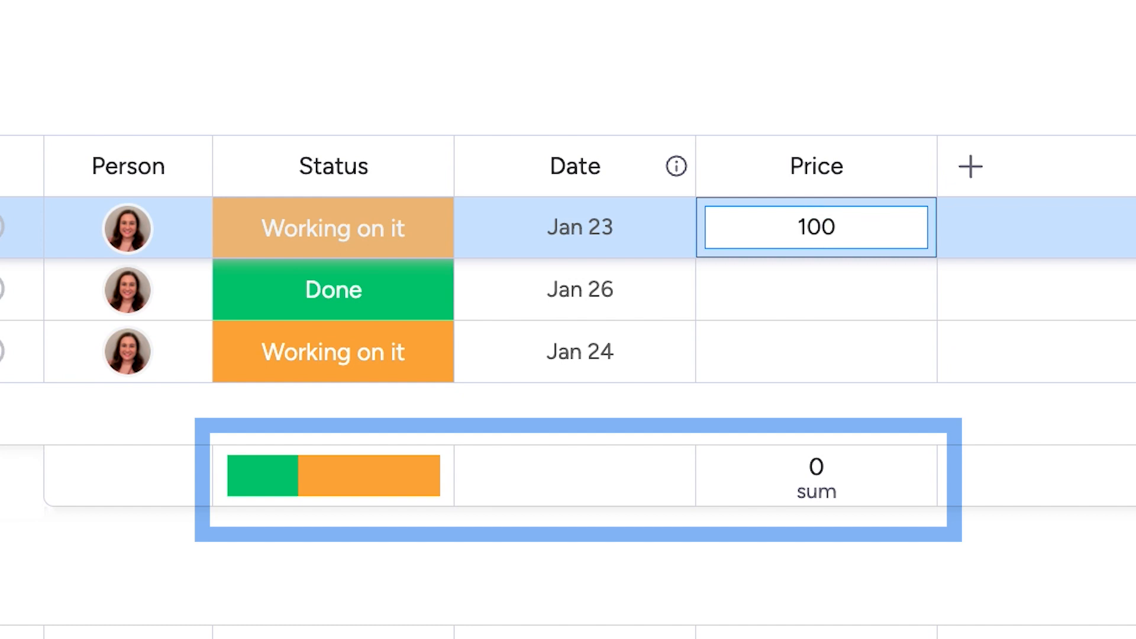
key("Return")
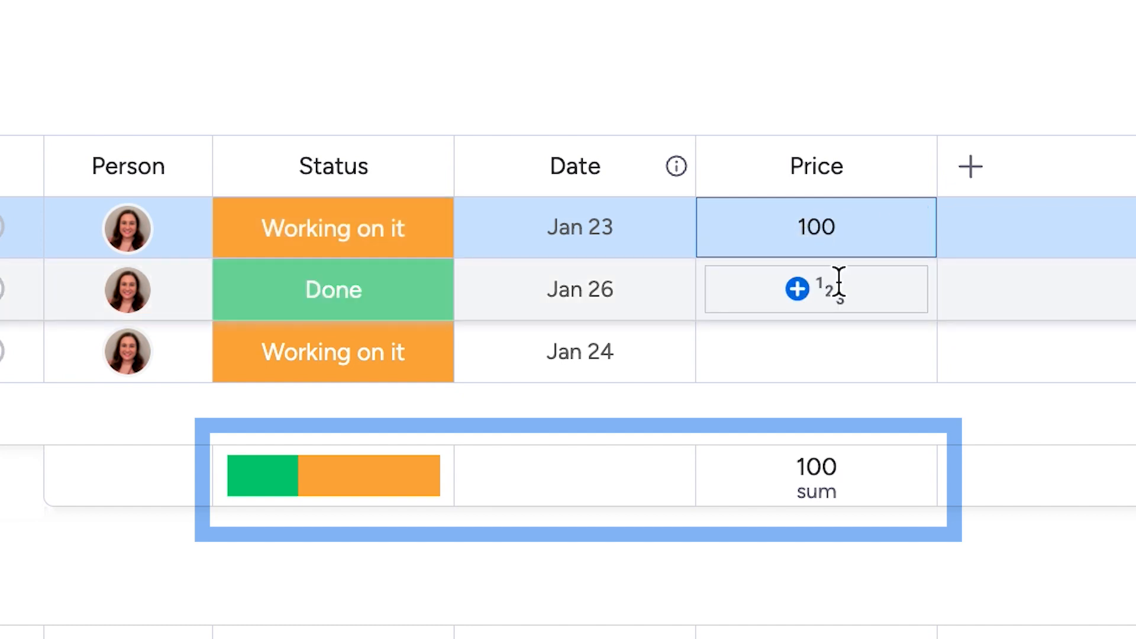
left_click(839, 283)
type("200")
key("Return")
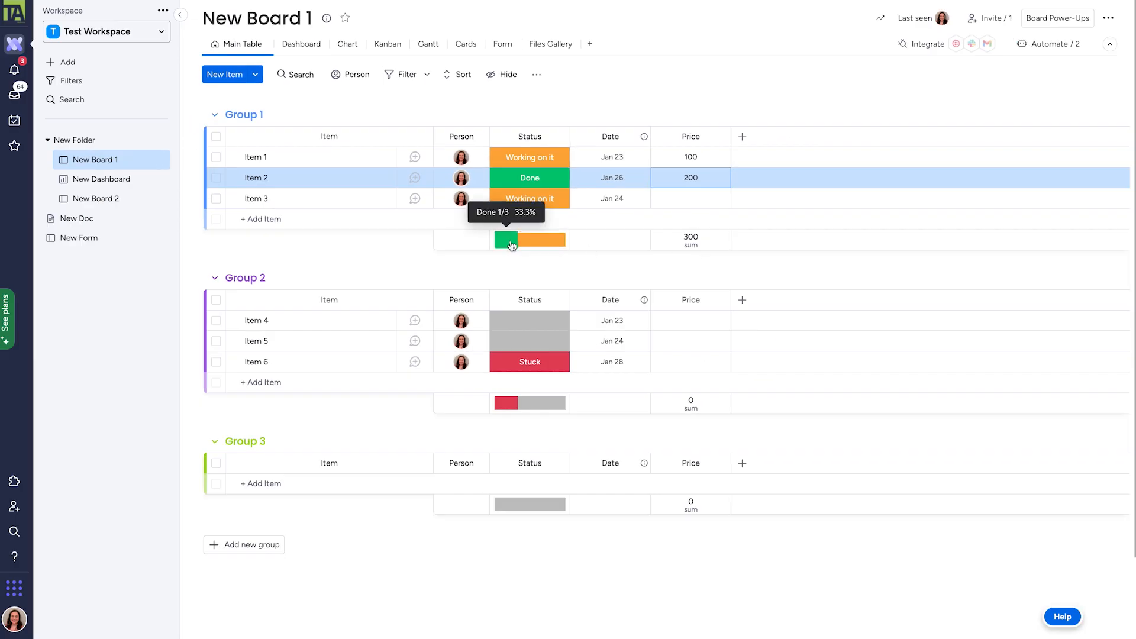
left_click(743, 137)
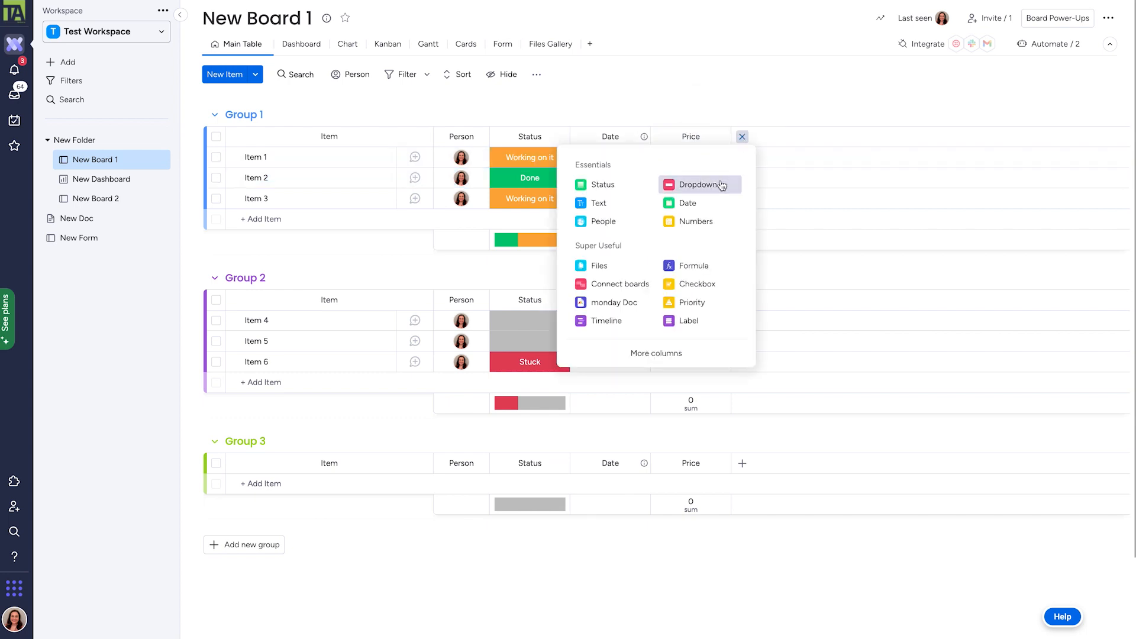
left_click(768, 269)
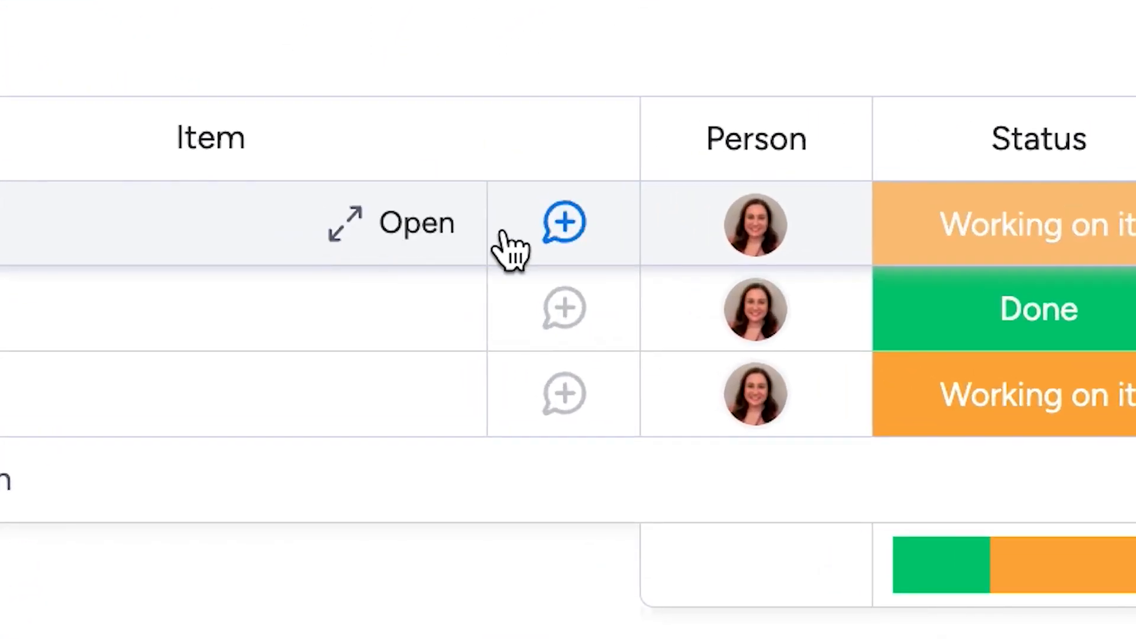
Write the update 'Update' in Item 1's conversation.
left_click(570, 232)
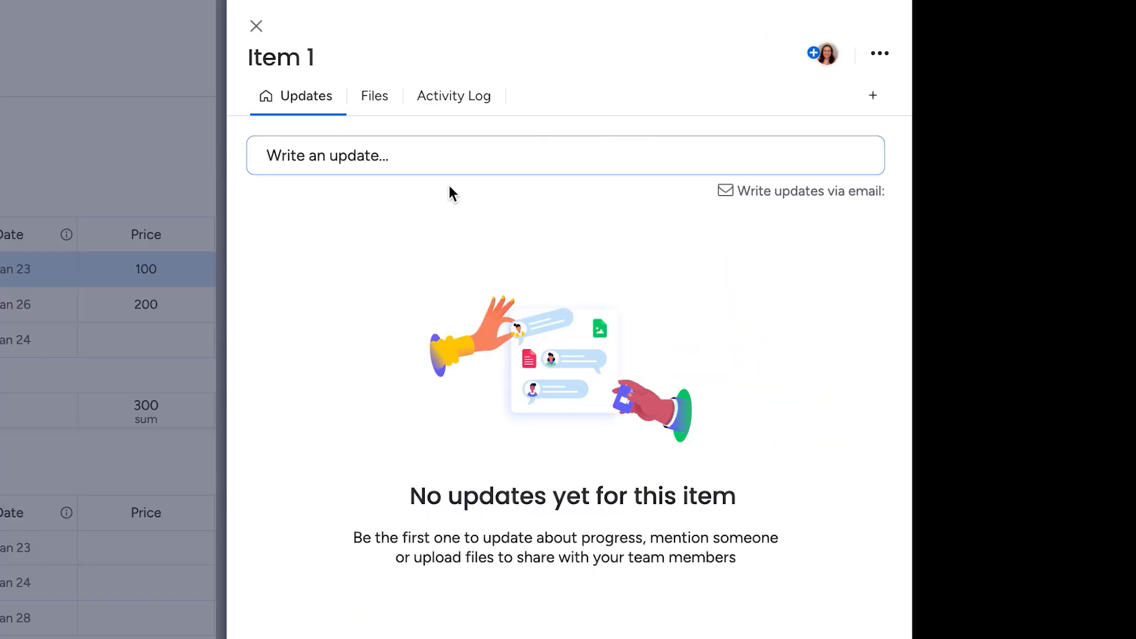
left_click(451, 188)
type("@")
key("Escape")
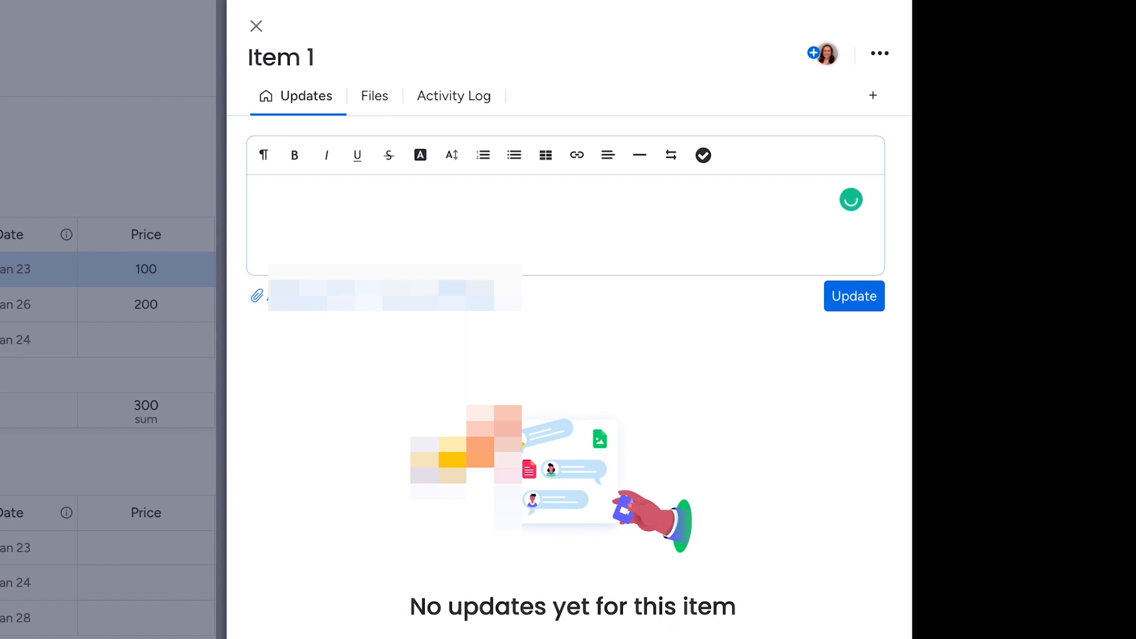
type("Update")
Check Item 1's Files and Activity Log, then close its detail panel.
left_click(382, 101)
left_click(370, 98)
left_click(308, 99)
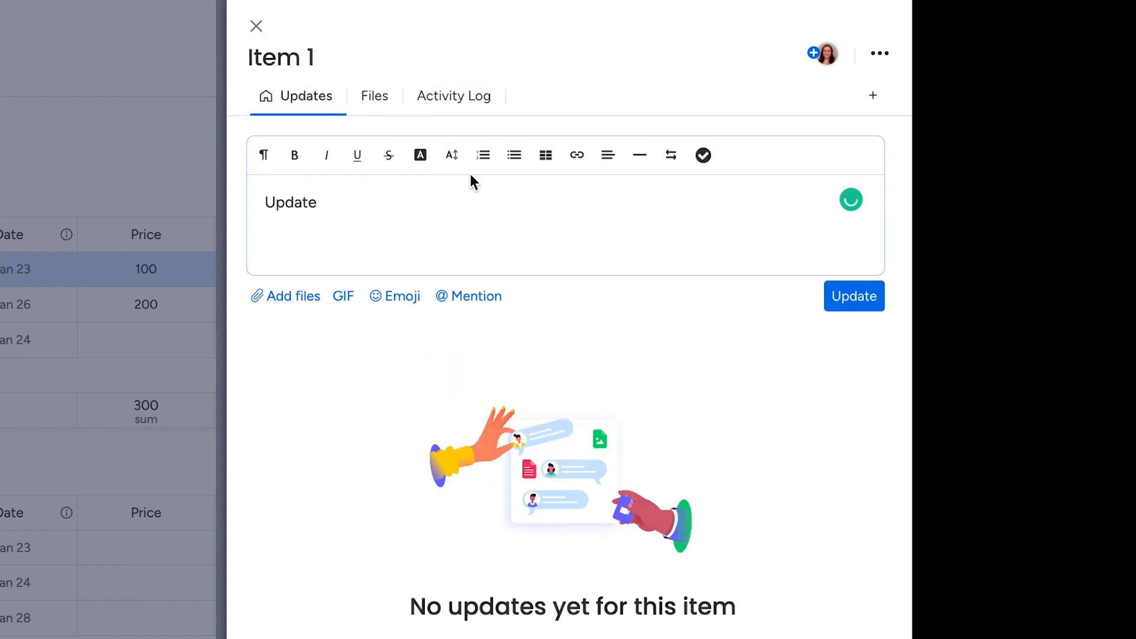
left_click(446, 111)
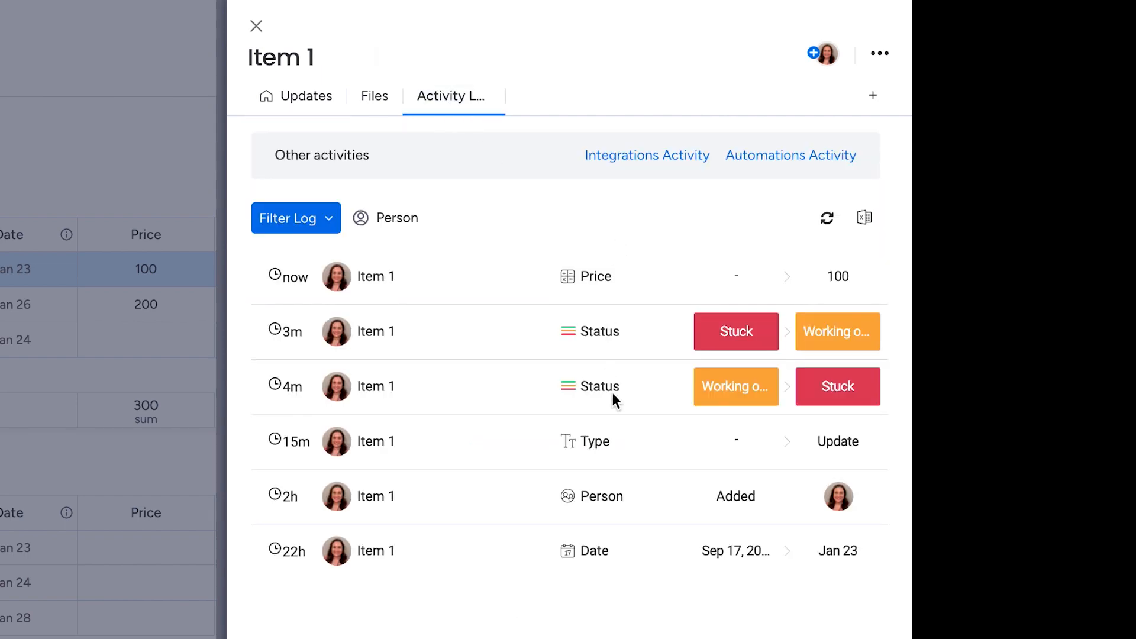
left_click(256, 25)
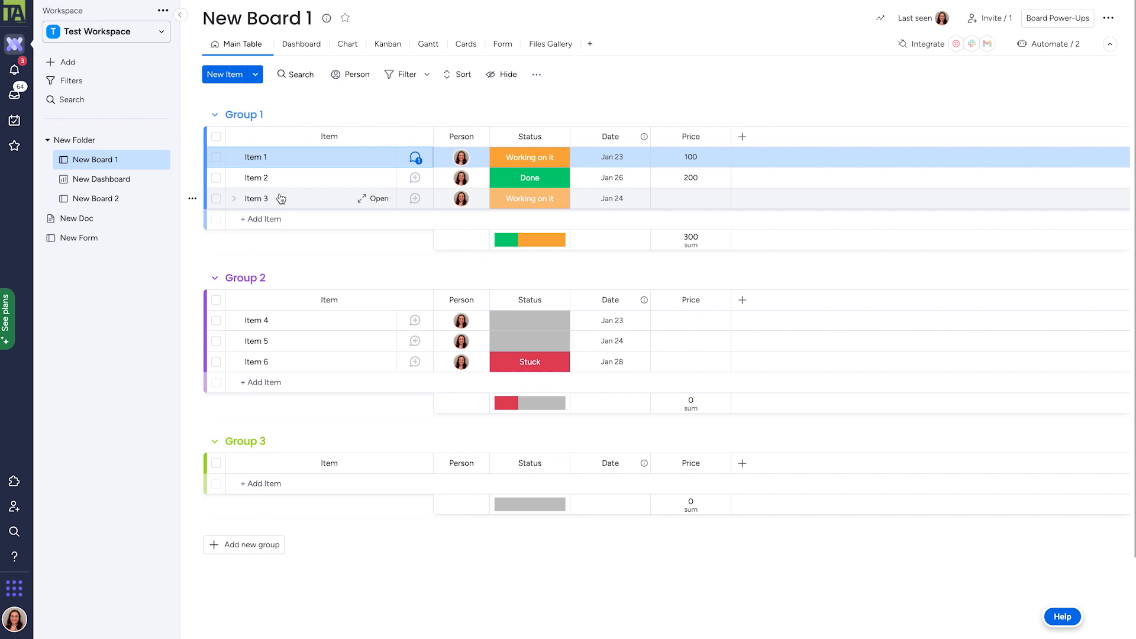
Try dragging Item 3 and bulk-selecting Group 1's items, clear the selection, and open New Board 2.
mouse_move(285, 200)
left_mouse_down()
mouse_move(294, 330)
mouse_move(284, 201)
left_mouse_up()
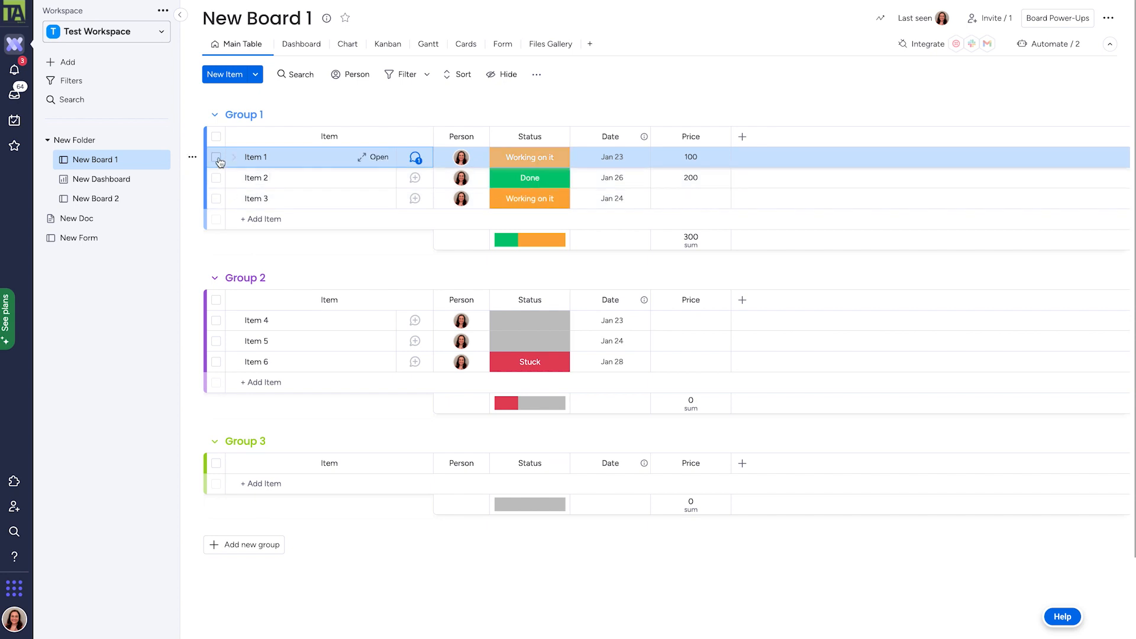
left_click(216, 178)
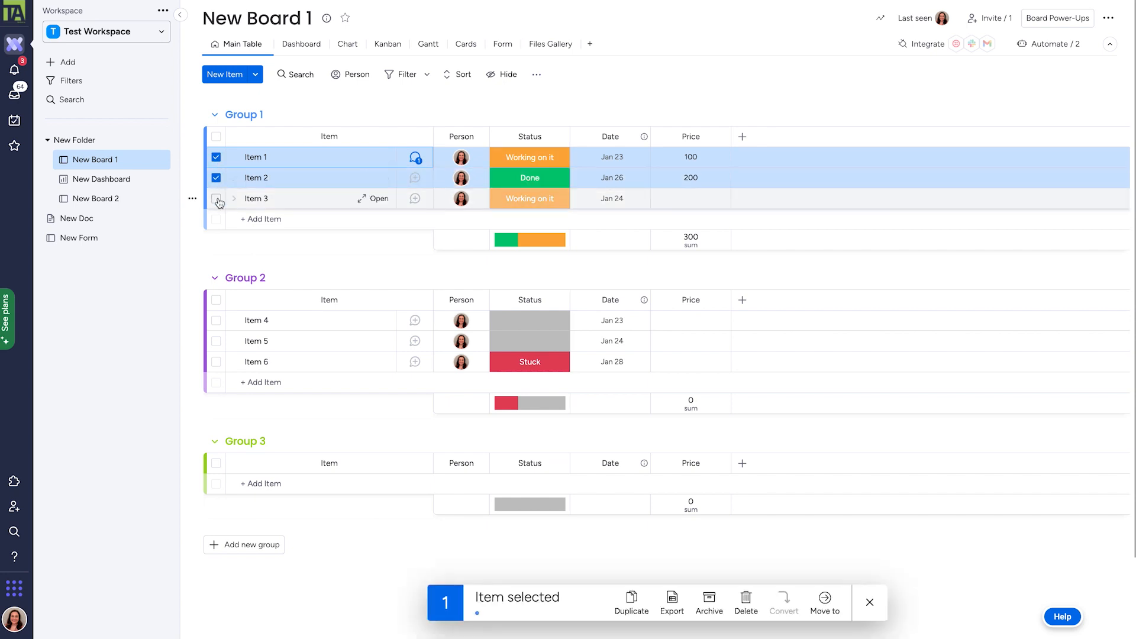
left_click(216, 199)
left_click(216, 199)
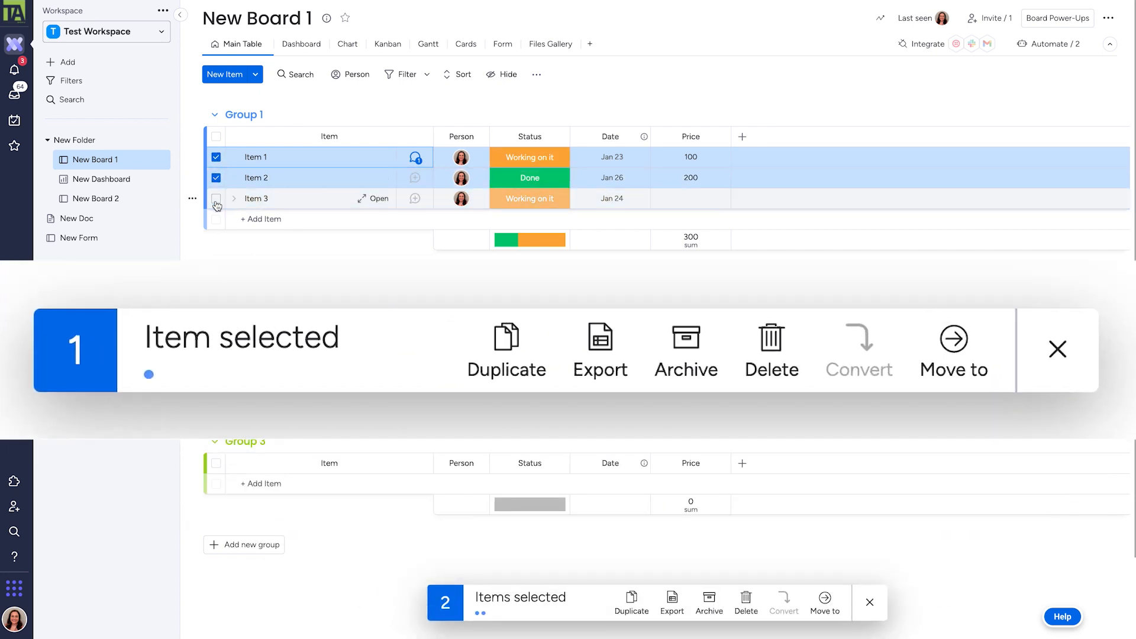
left_click(217, 137)
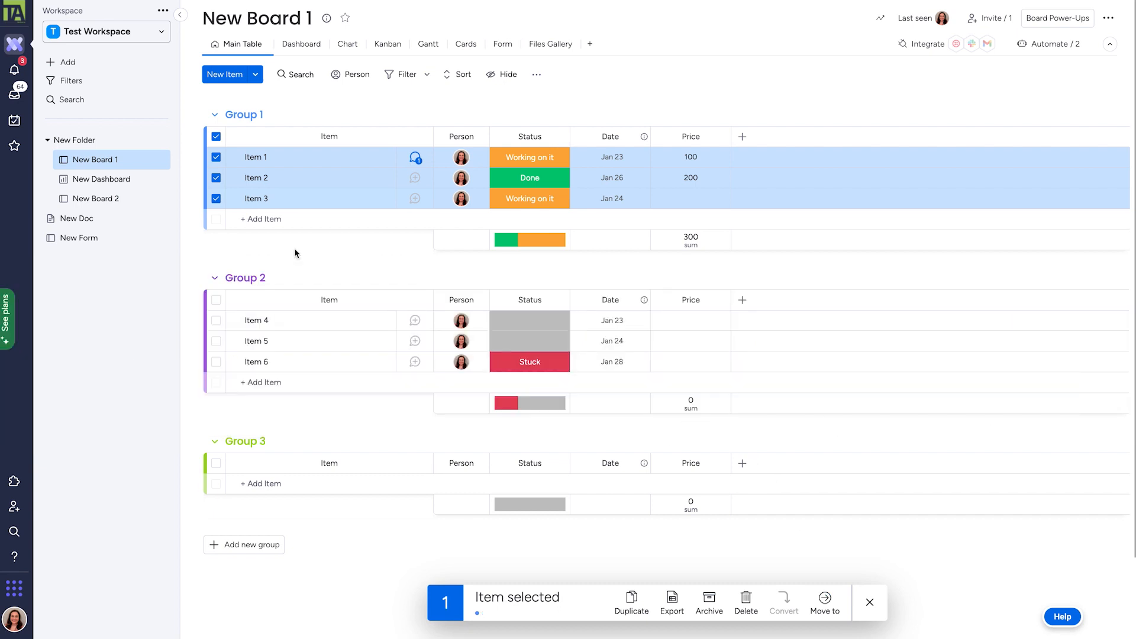
left_click(217, 137)
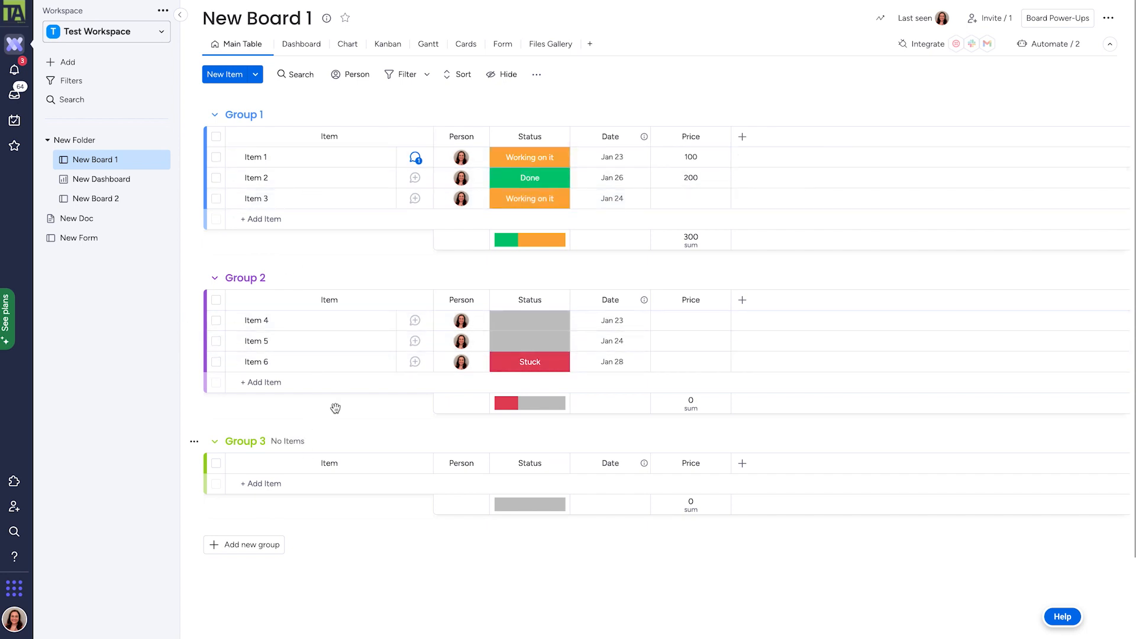
left_click(98, 199)
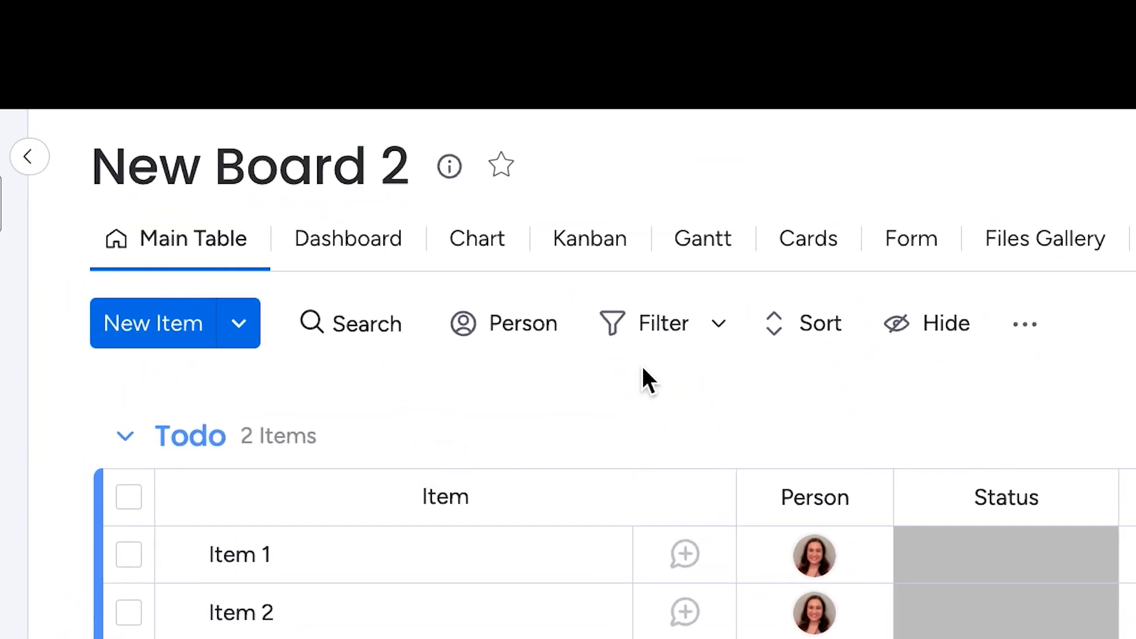
Describe New Board 2 as 'Description/Notes on the board' and star it as a favourite.
left_click(450, 172)
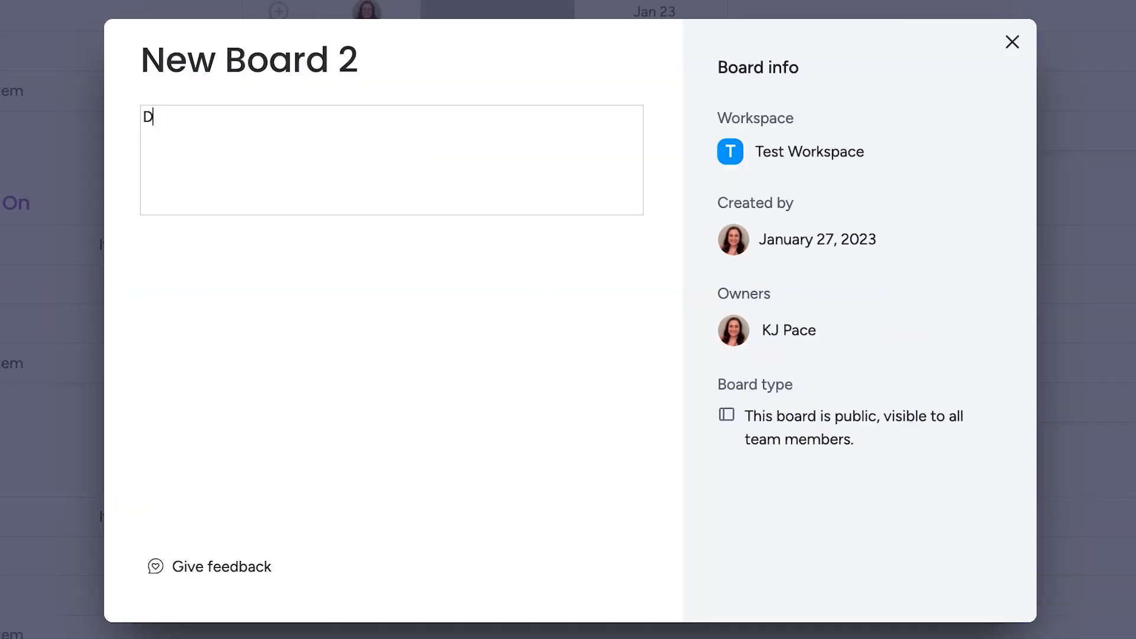
type("Description/Notes on the board")
key("Return")
left_click(1012, 41)
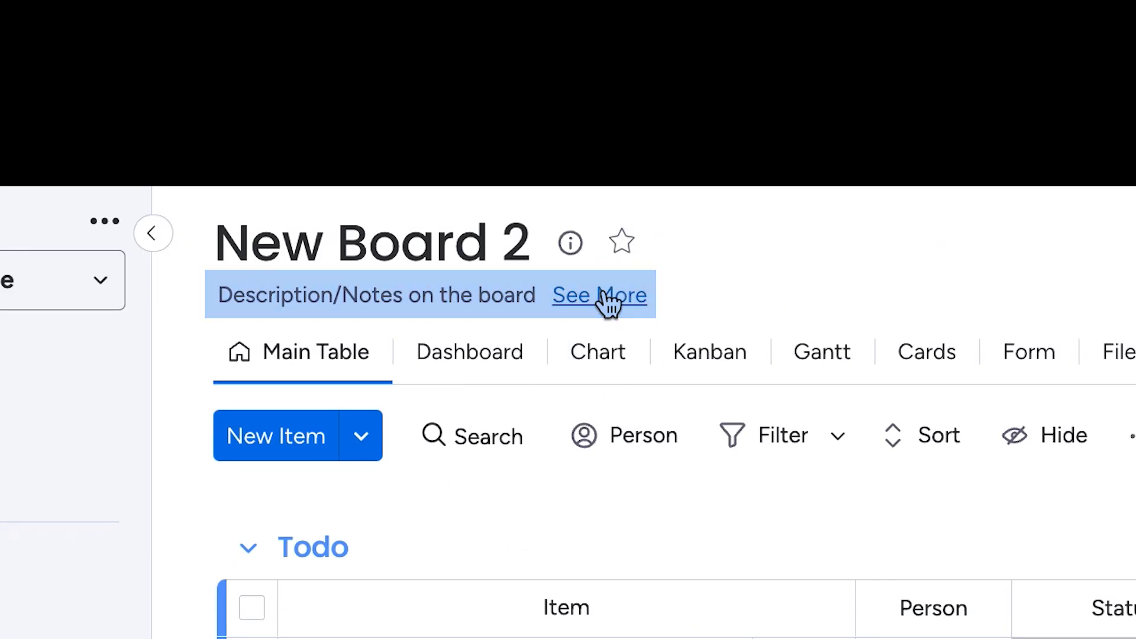
left_click(624, 250)
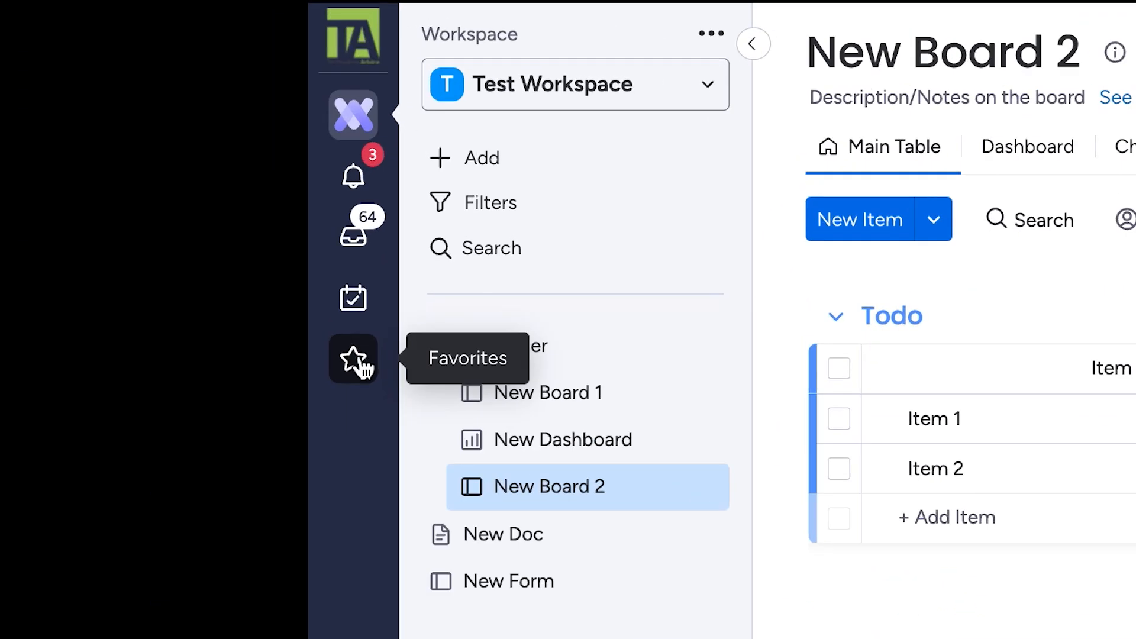
Show the Favorites list from the star icon in the left navigation.
left_click(355, 359)
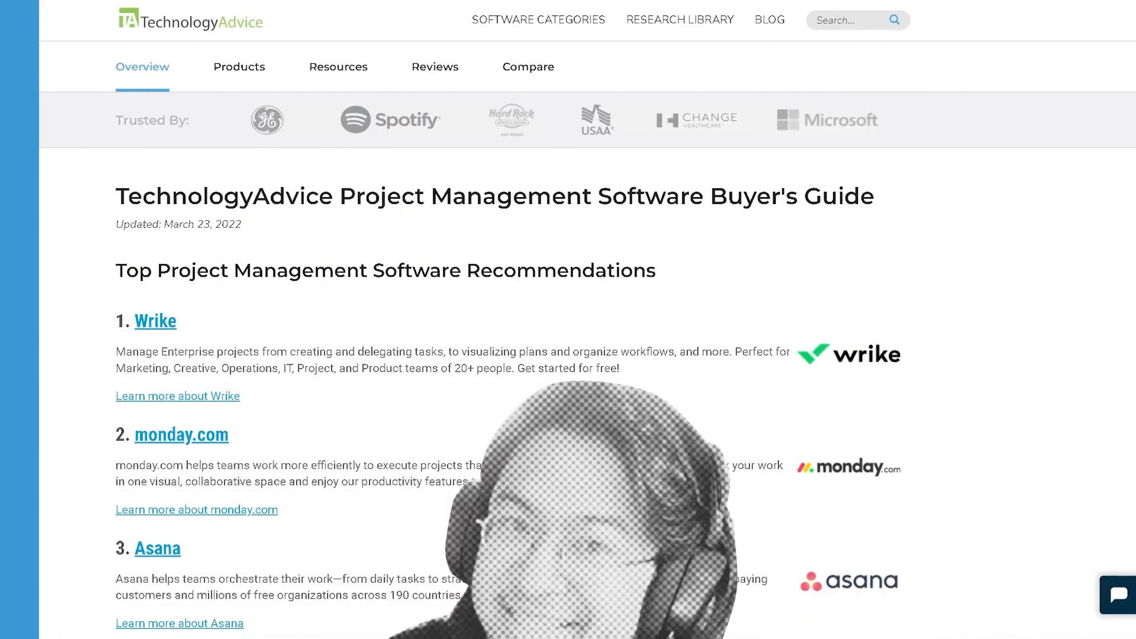
Scroll down the Buyer's Guide to the 2022 comparison table rating monday.com 4.41/5.
scroll(562, 341, "down", 5)
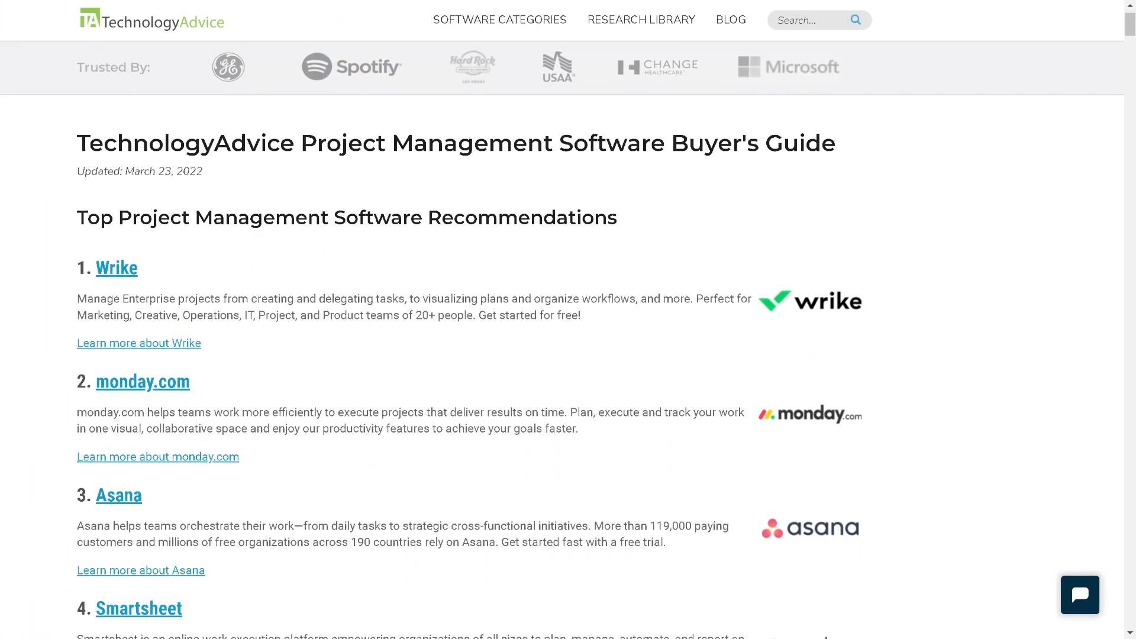
scroll(562, 341, "down", 10)
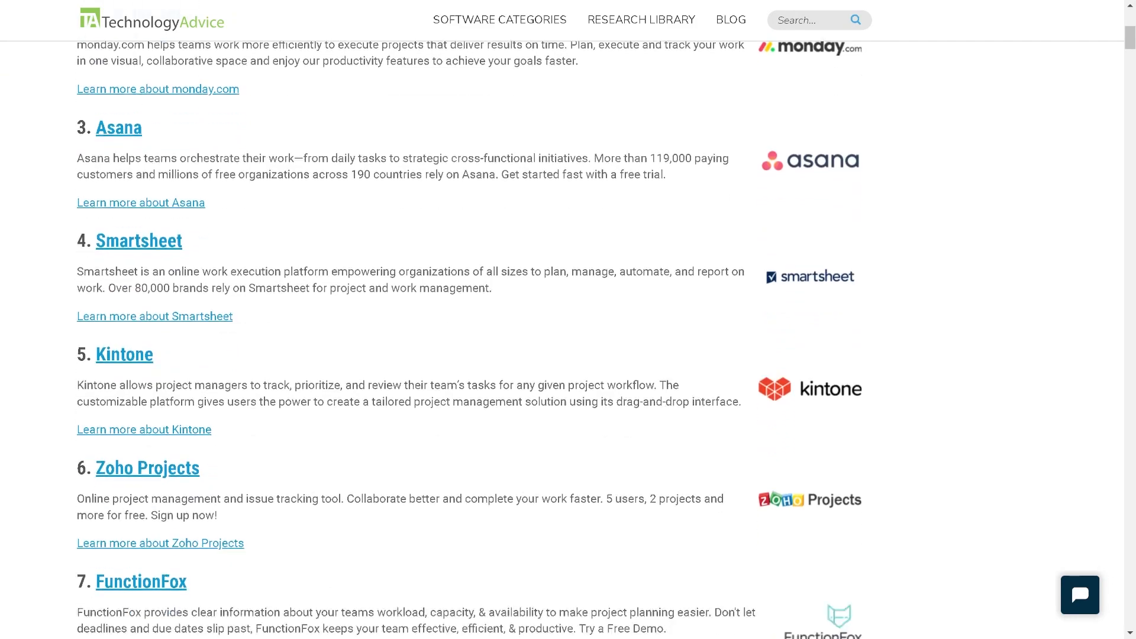
scroll(563, 340, "down", 10)
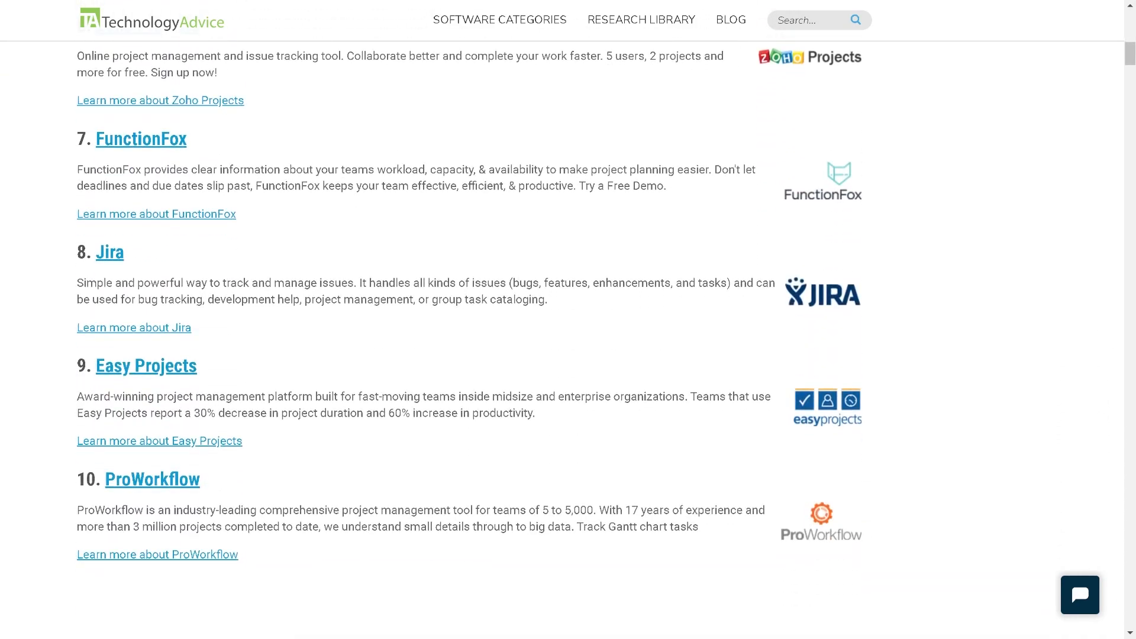
scroll(562, 341, "down", 11)
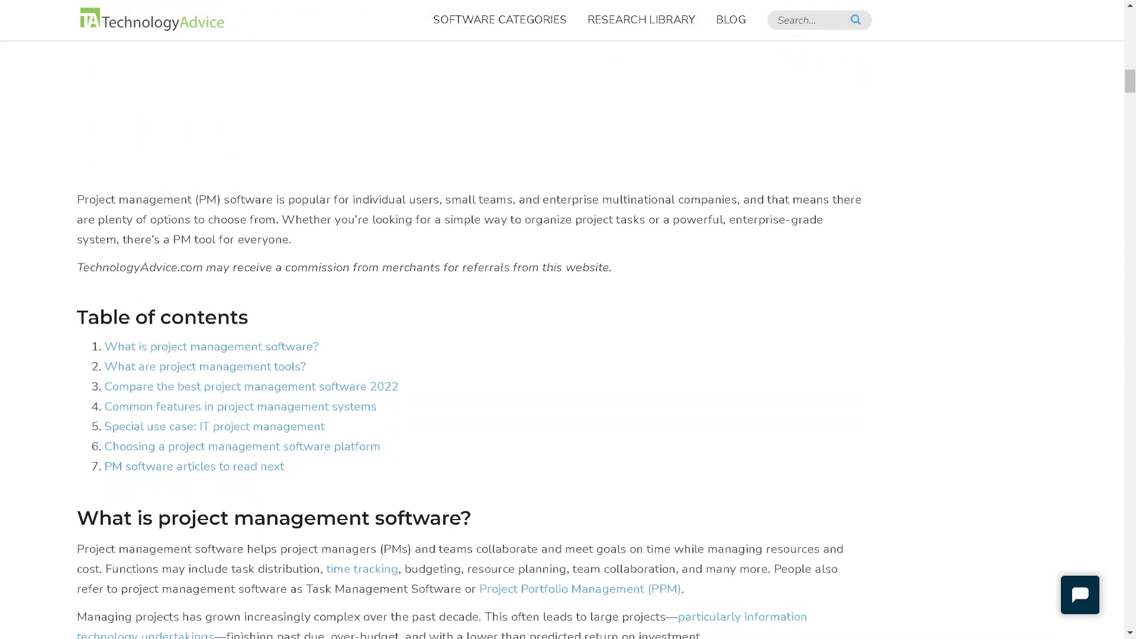
scroll(563, 340, "down", 4)
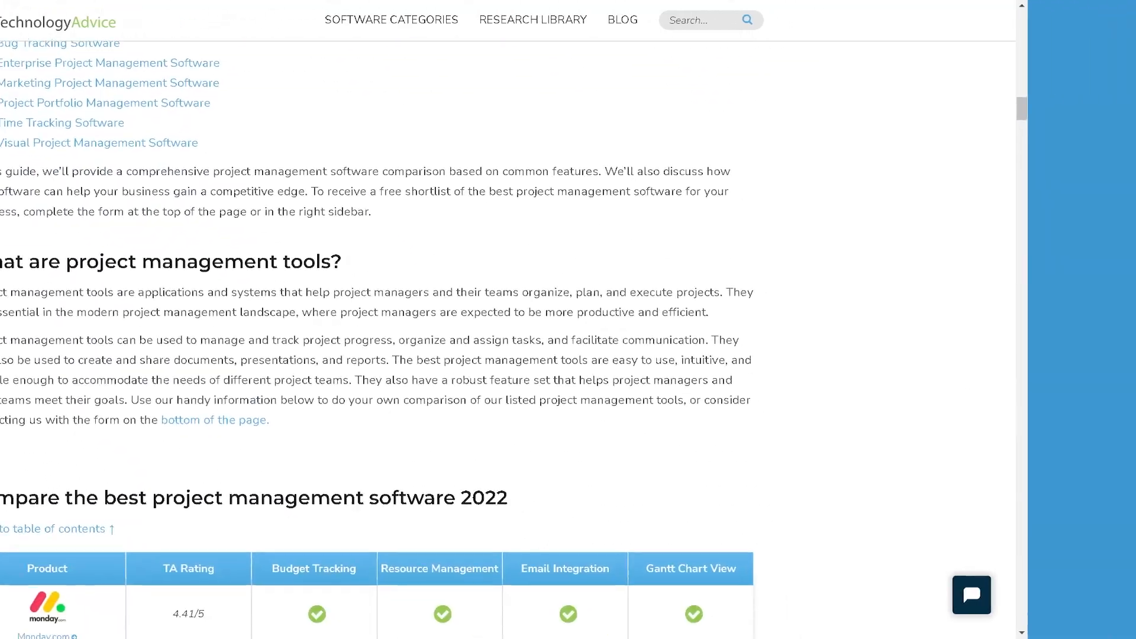